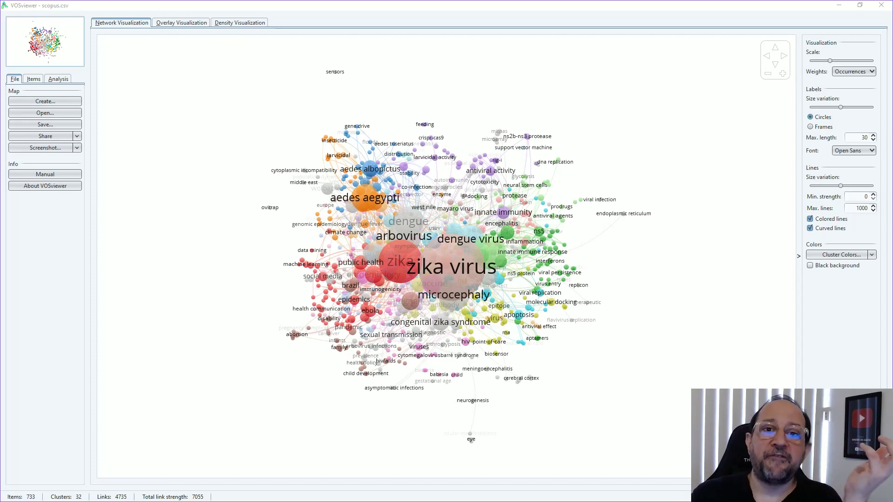
Start a new map that reads bibliographic database files, loading the Scopus file scopus.csv
left_click(44, 103)
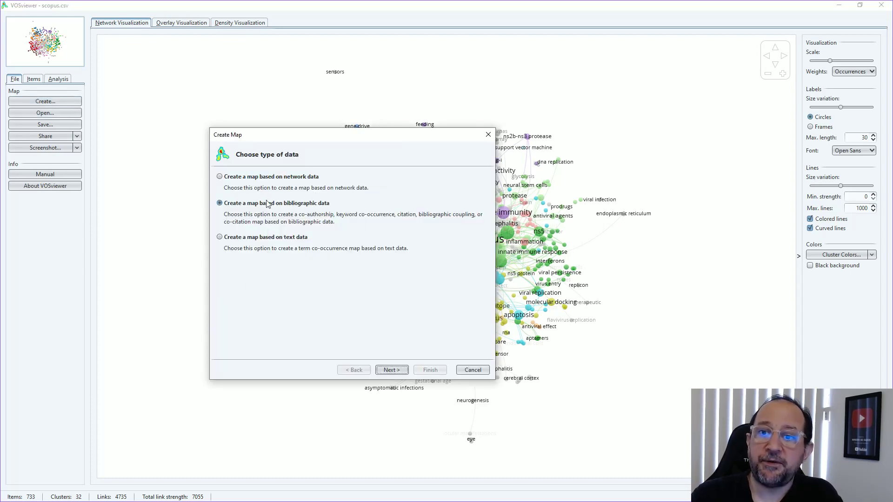
left_click(392, 370)
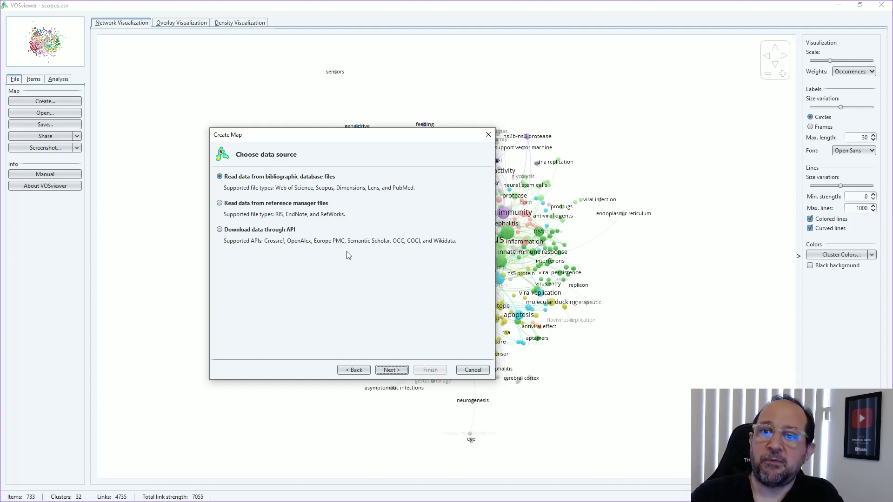
left_click(390, 370)
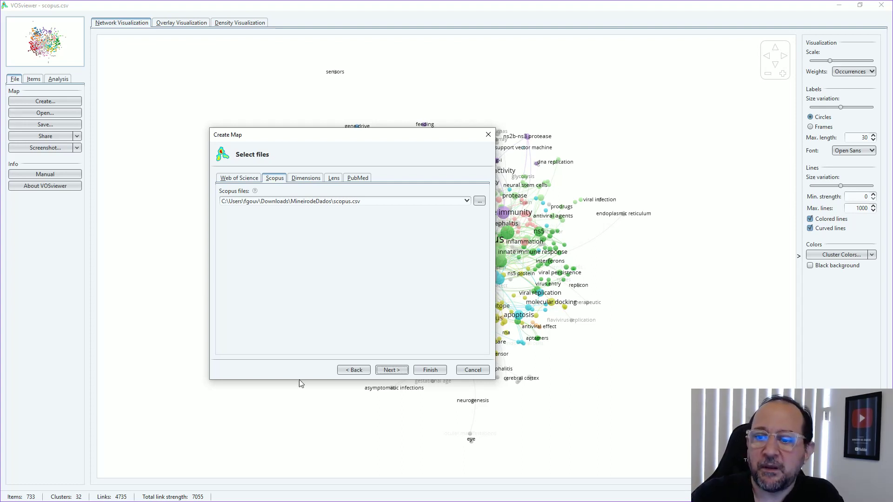
Choose a co-authorship analysis, keep many-author documents, and require at least 3 documents per author
left_click(391, 370)
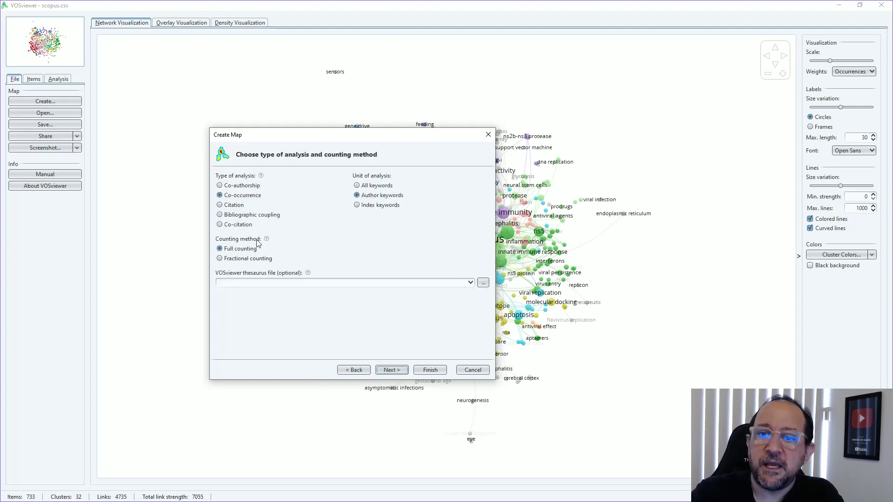
left_click(219, 187)
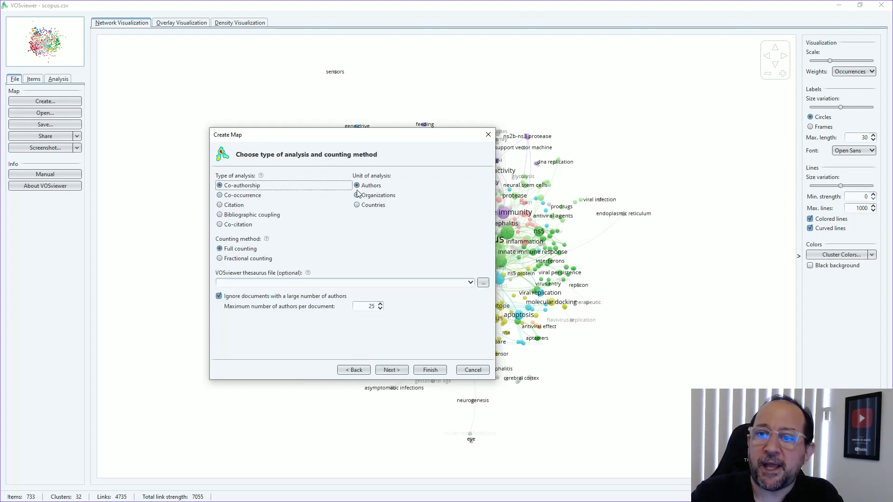
left_click(219, 297)
left_click(219, 298)
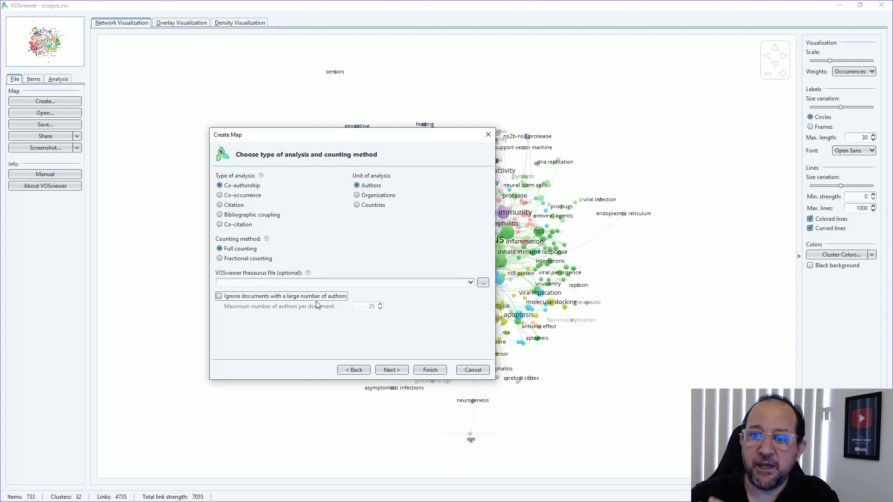
left_click(394, 369)
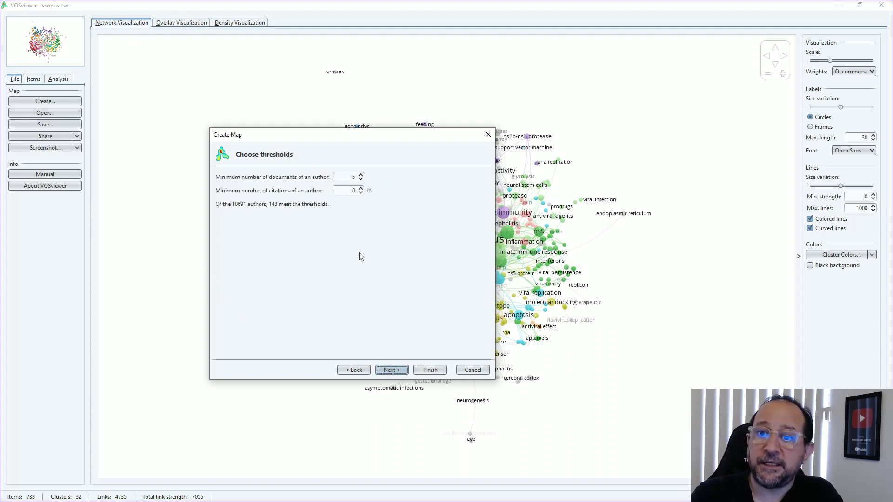
left_click(360, 180)
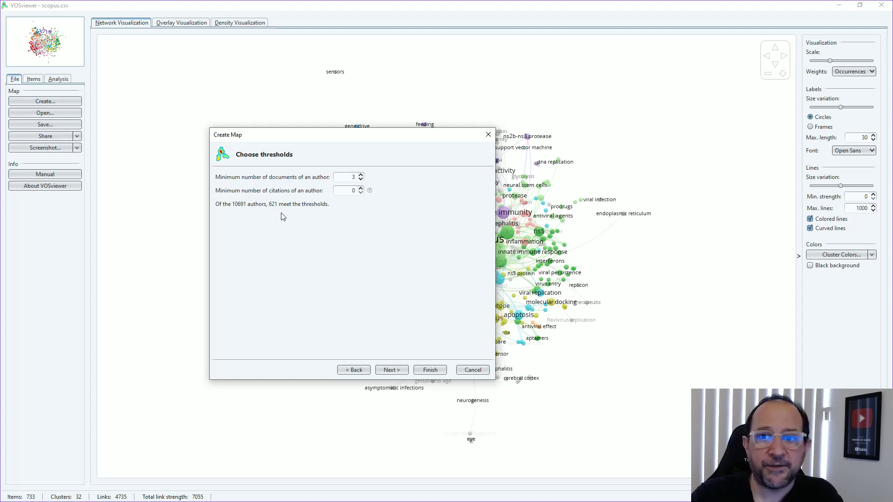
left_click(393, 370)
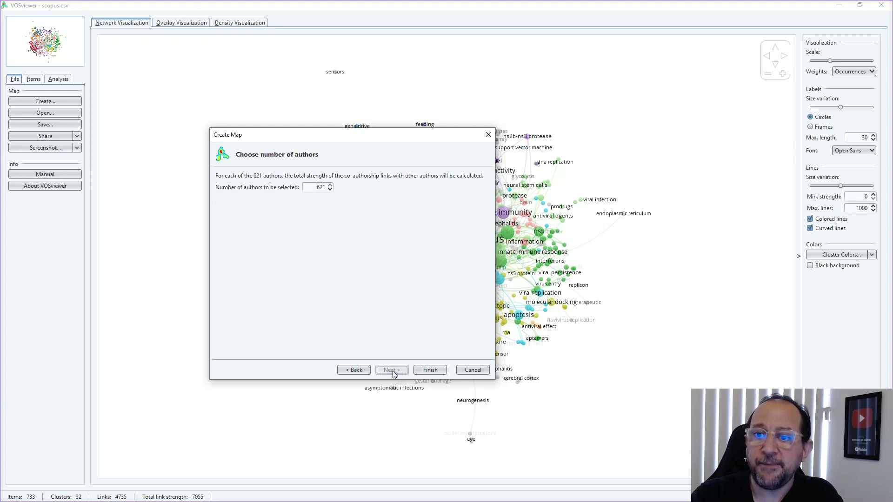
Sort the author verification list by the Author column and scroll through the names
left_click(392, 370)
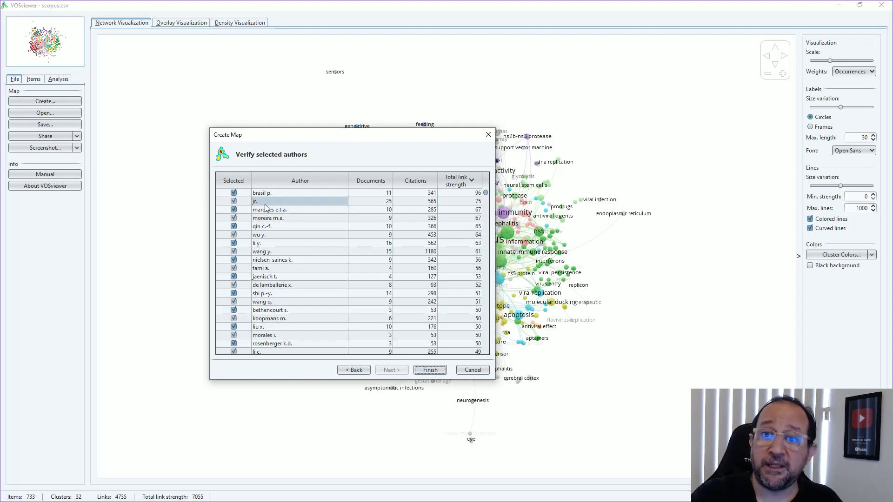
left_click(293, 179)
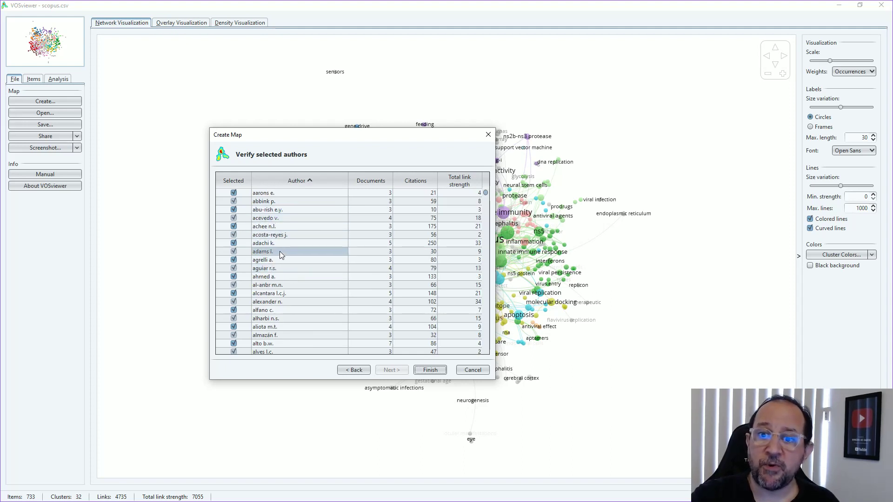
scroll(279, 251, "down", 20)
scroll(280, 251, "down", 20)
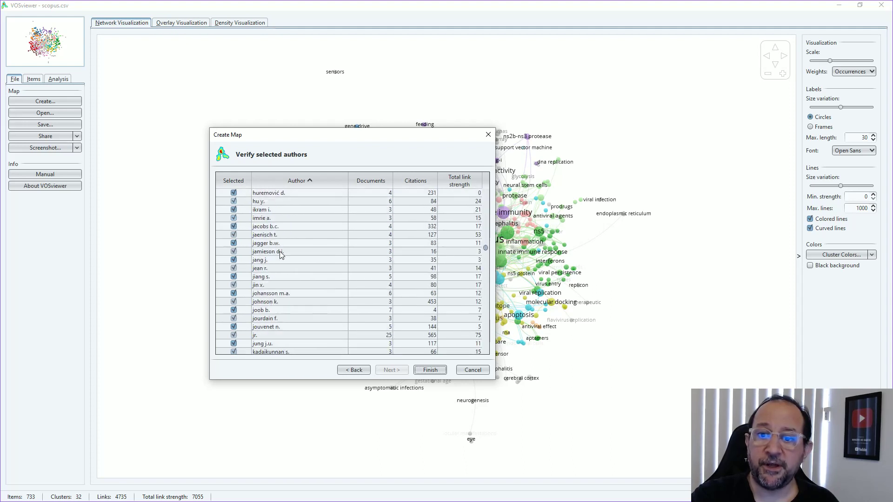
scroll(280, 251, "down", 3)
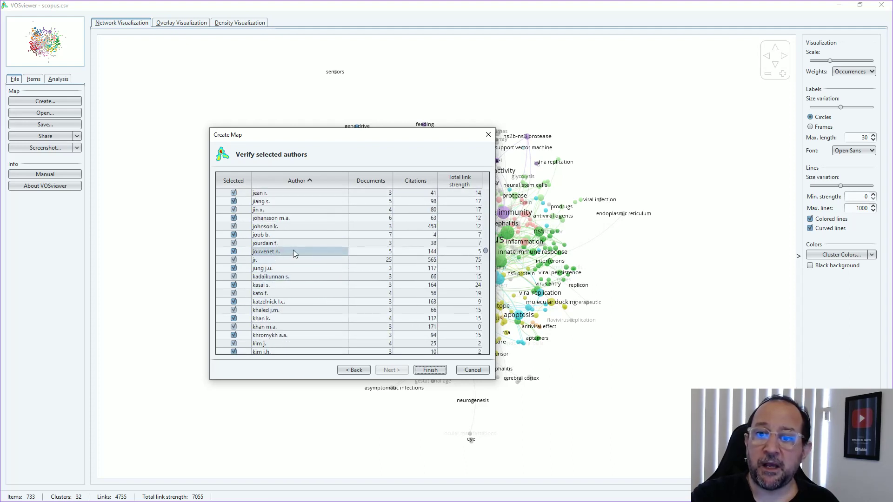
Deselect all authors except the jr. entry, then scroll down looking for surname variants
right_click(293, 251)
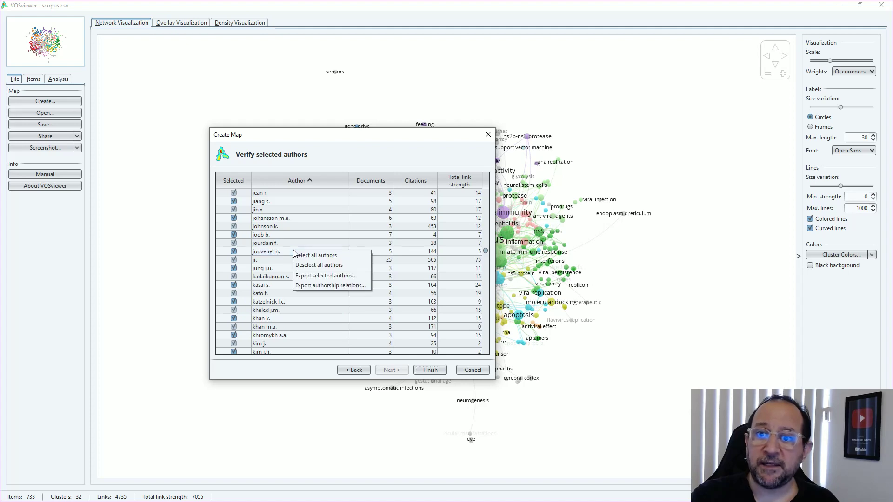
left_click(314, 263)
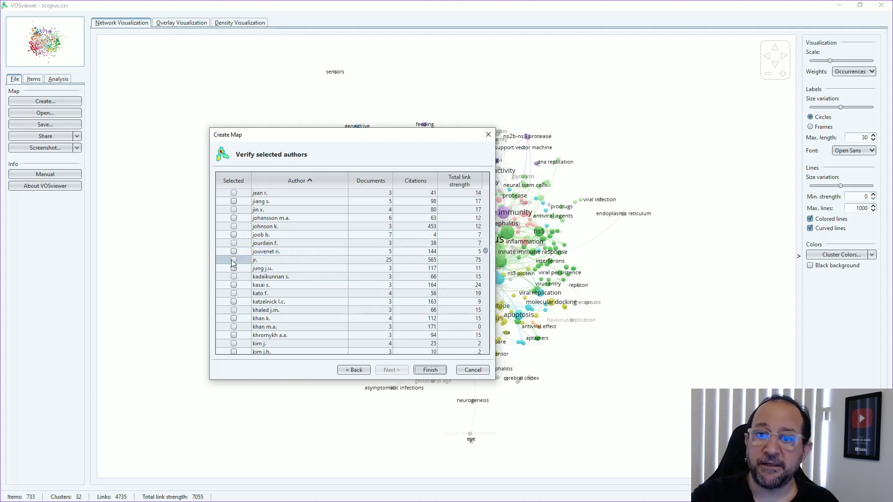
left_click(233, 259)
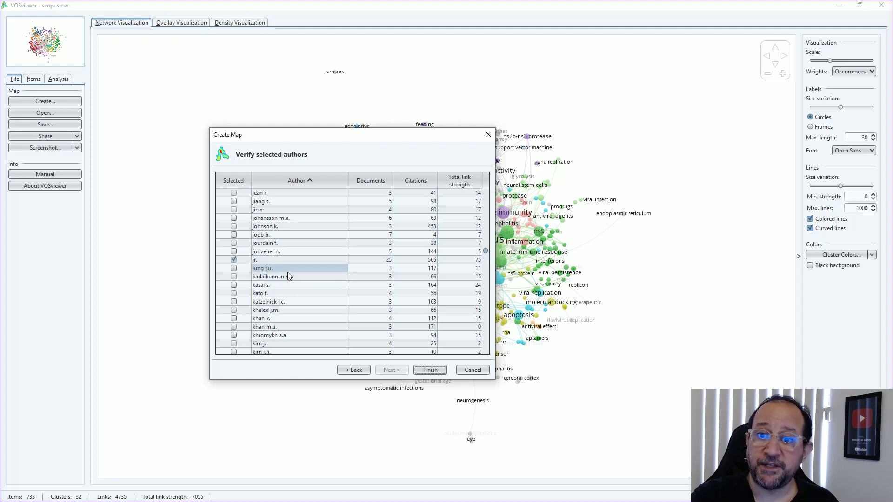
scroll(288, 274, "down", 12)
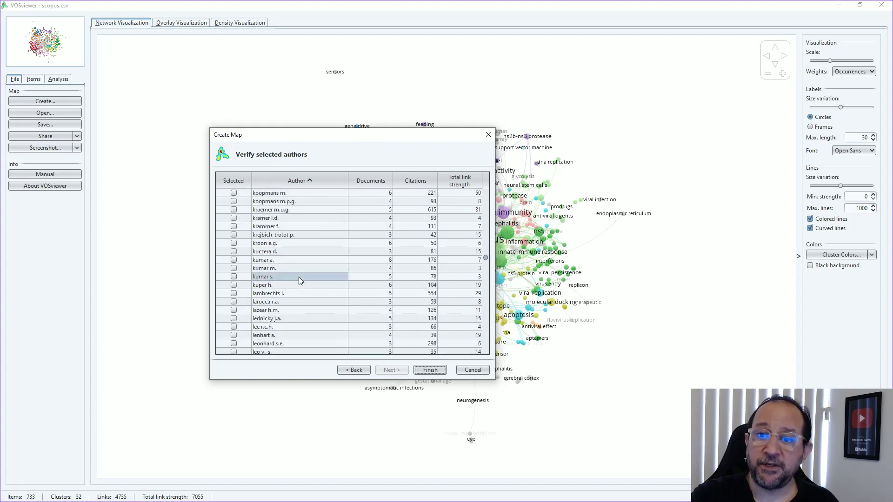
scroll(291, 278, "down", 5)
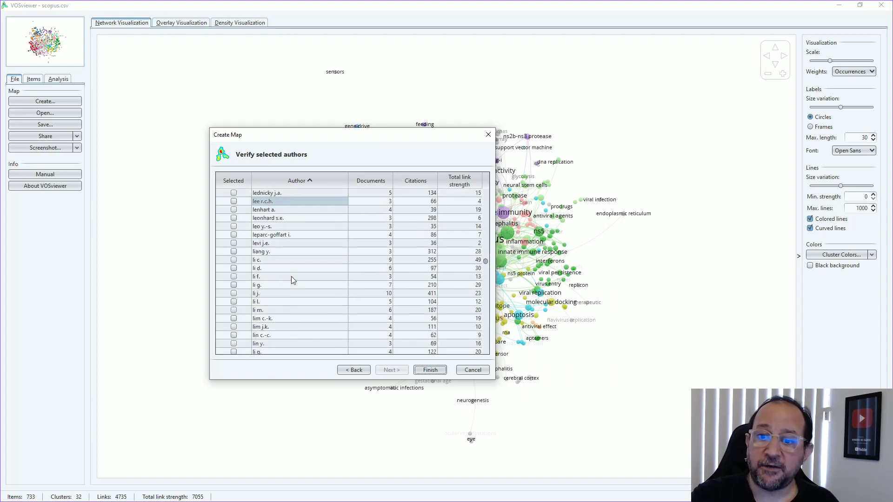
scroll(291, 278, "down", 8)
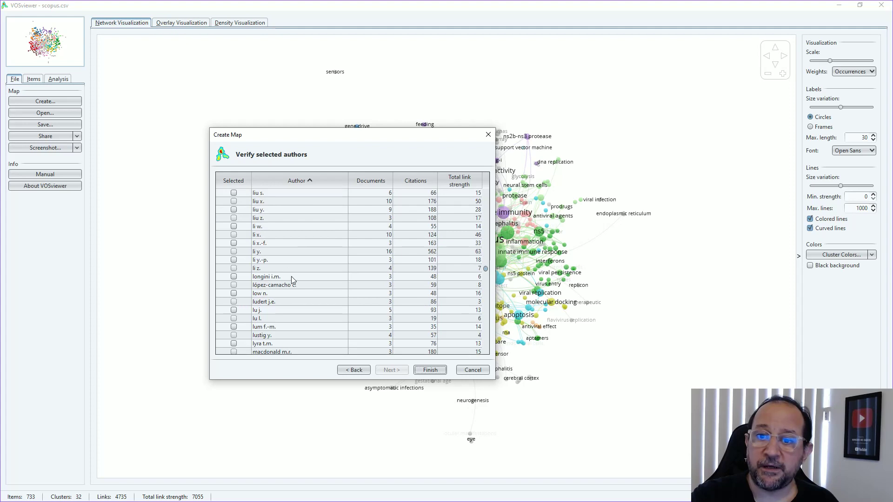
scroll(291, 277, "down", 4)
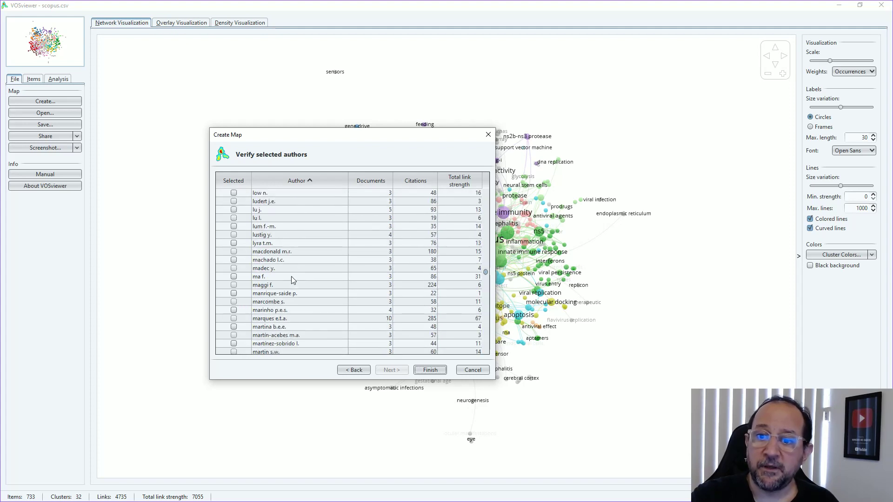
scroll(300, 285, "down", 3)
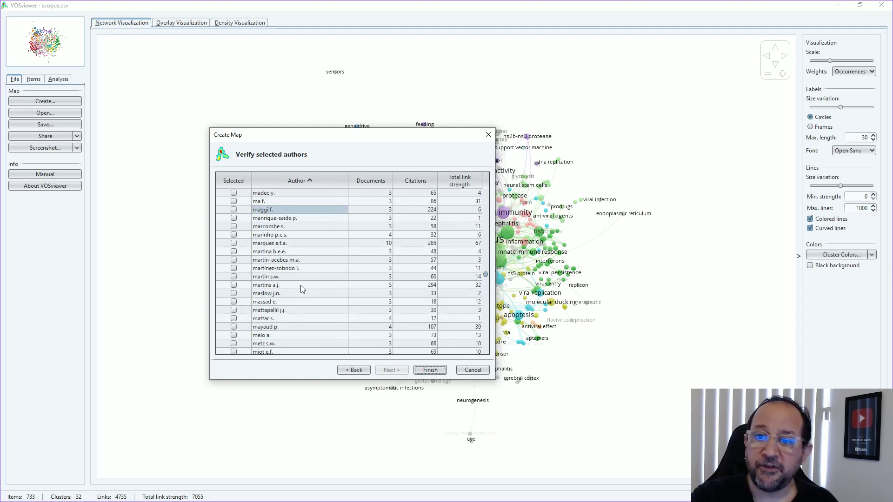
scroll(301, 286, "down", 3)
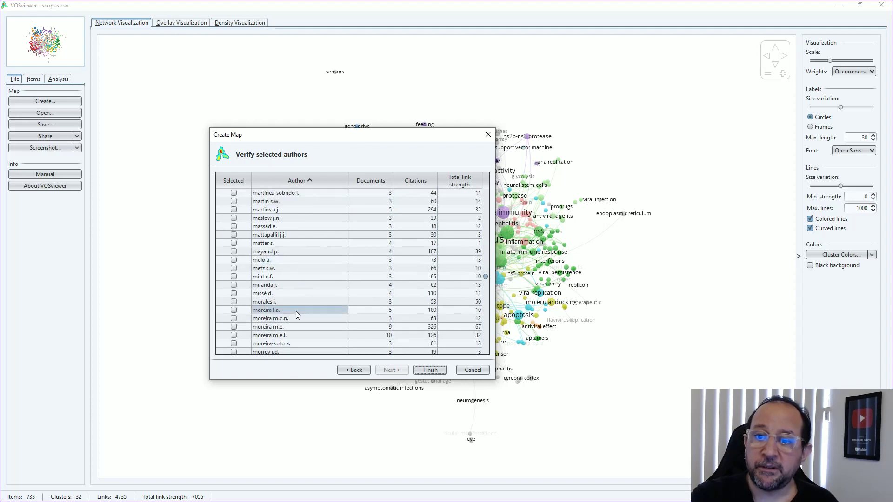
scroll(301, 315, "down", 1)
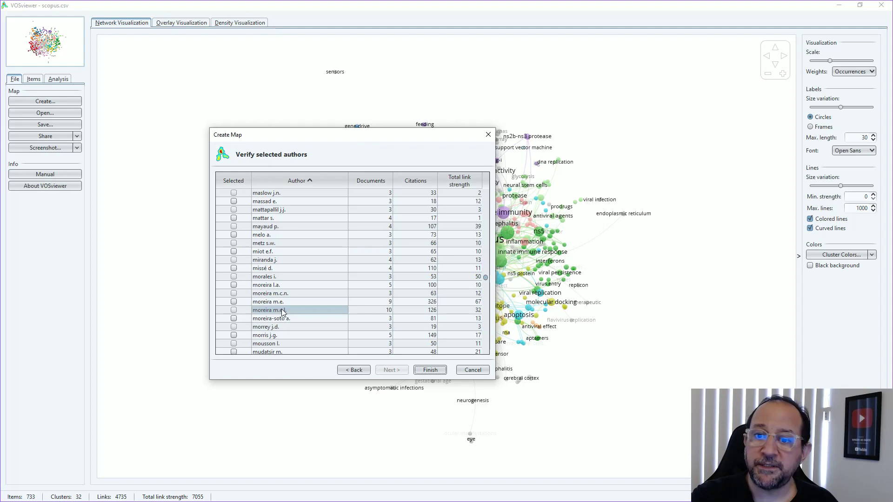
left_click(233, 310)
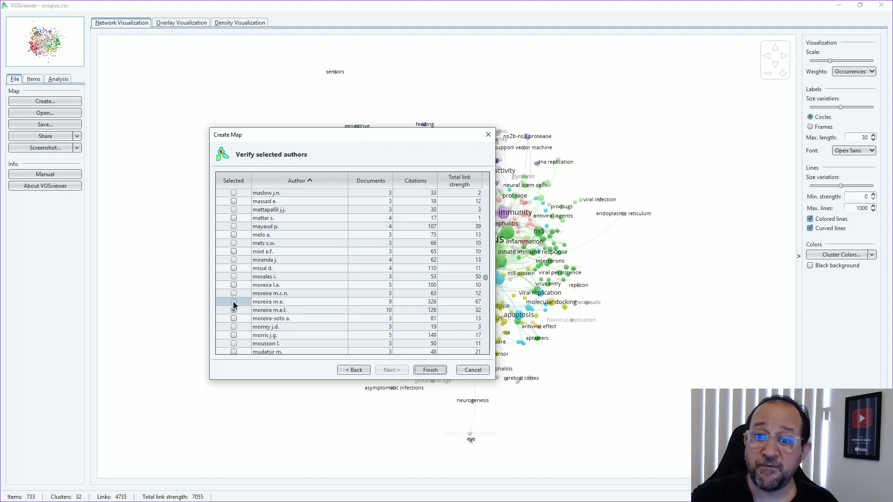
left_click(233, 302)
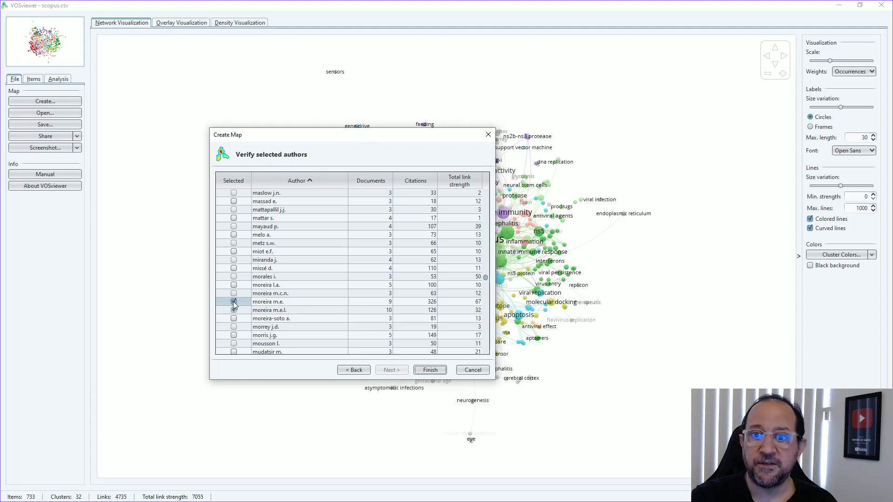
left_click(233, 302)
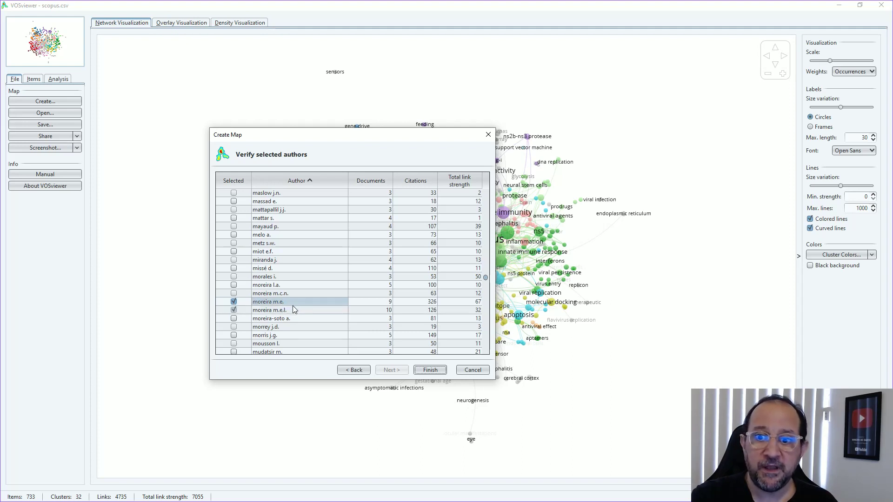
left_click(292, 306)
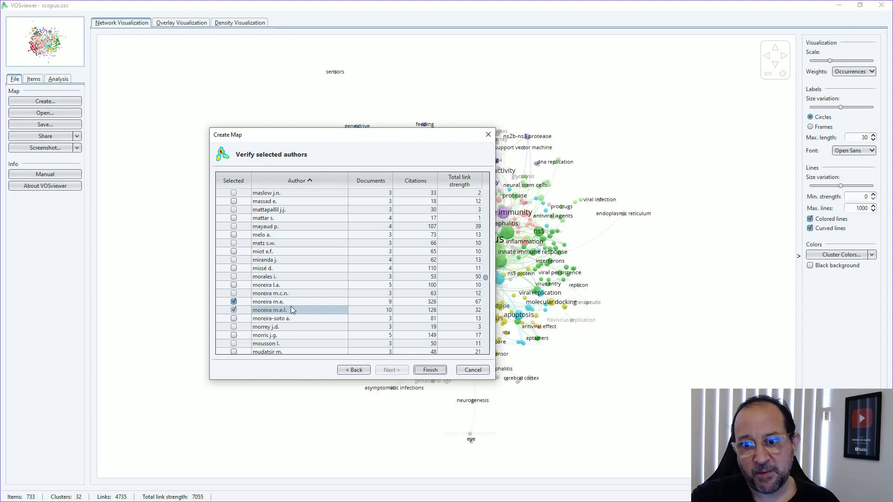
left_click(288, 304)
scroll(289, 304, "down", 3)
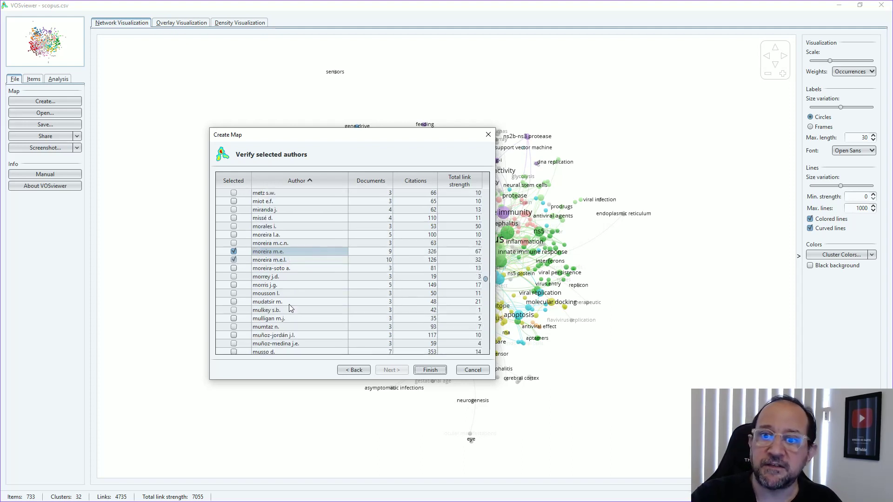
scroll(288, 305, "down", 10)
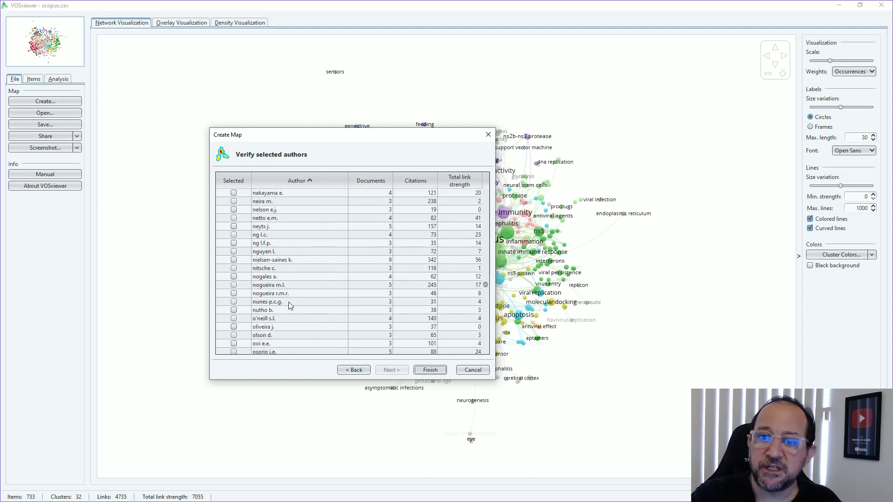
scroll(289, 305, "down", 9)
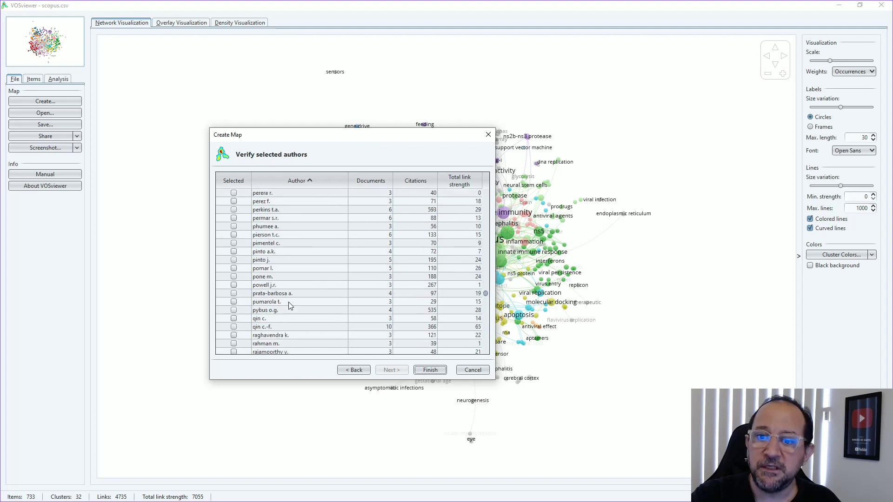
left_click(288, 302)
scroll(286, 303, "down", 4)
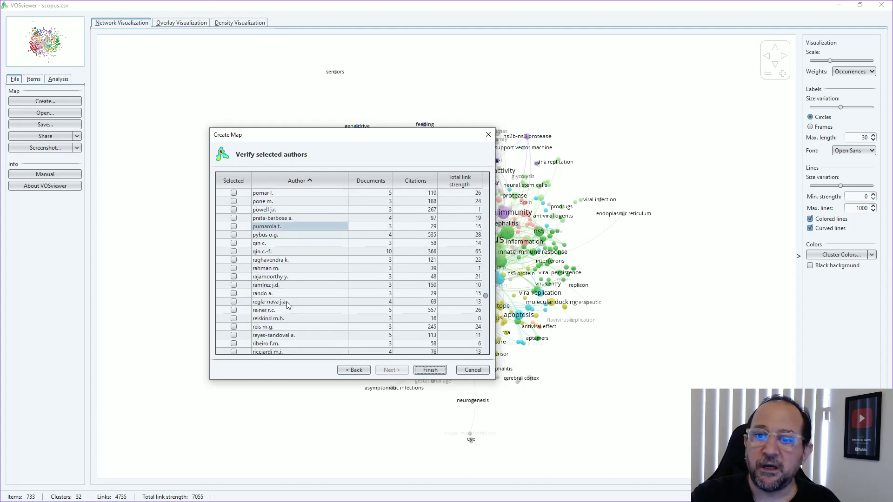
scroll(286, 305, "down", 10)
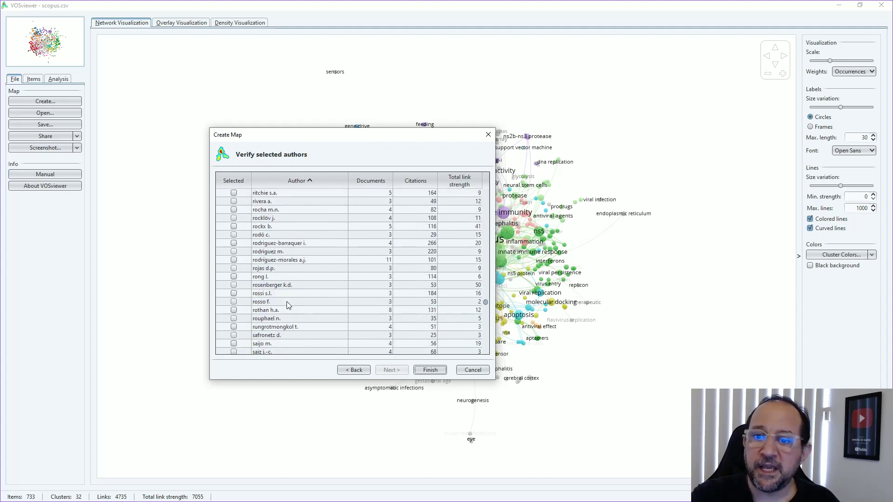
left_click(282, 303)
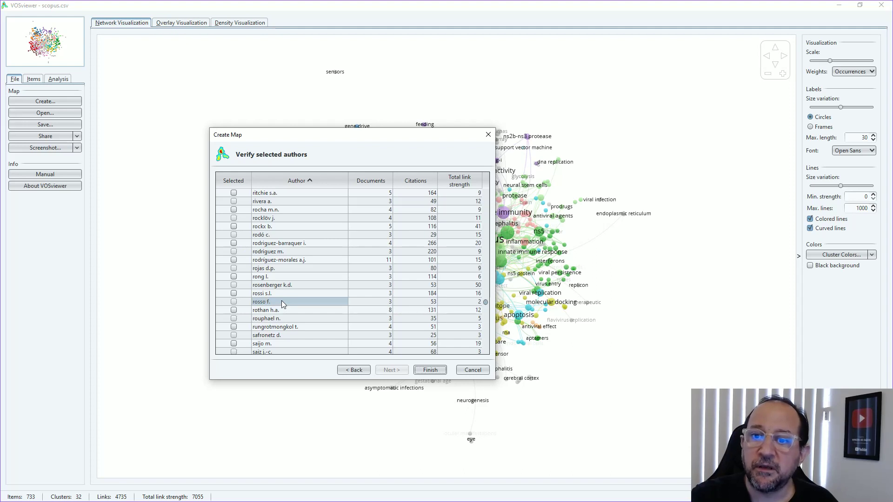
scroll(282, 300, "down", 15)
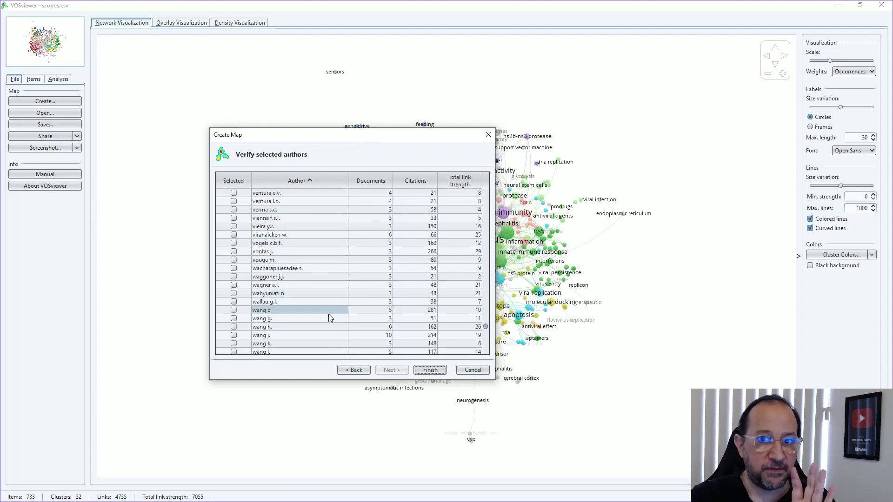
Export the selected authors to Thesaurus.txt and view the file in Notepad++
right_click(319, 244)
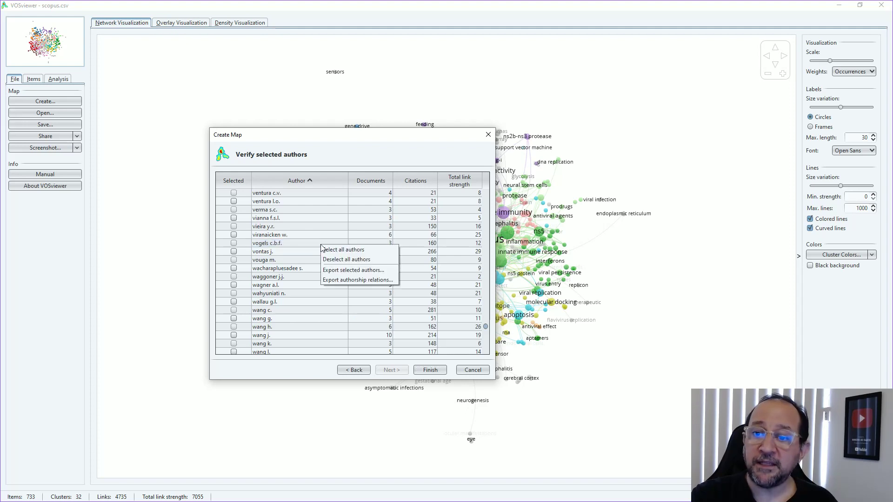
left_click(341, 271)
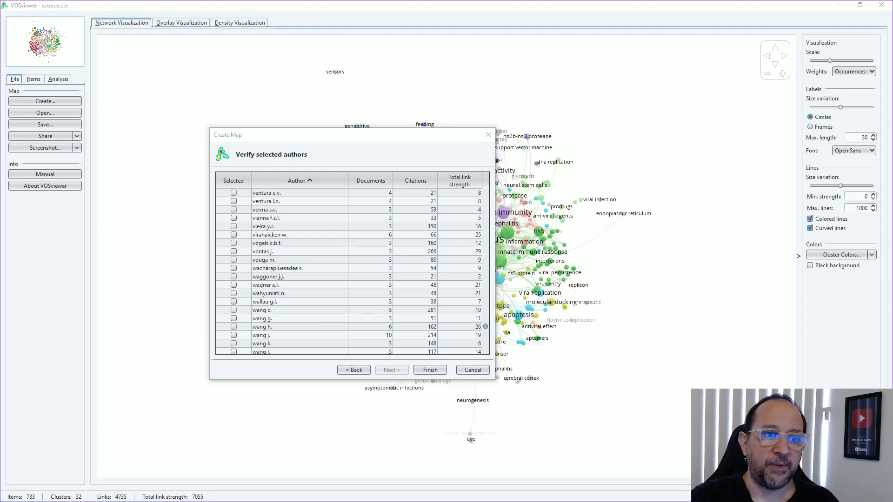
key("alt+Tab")
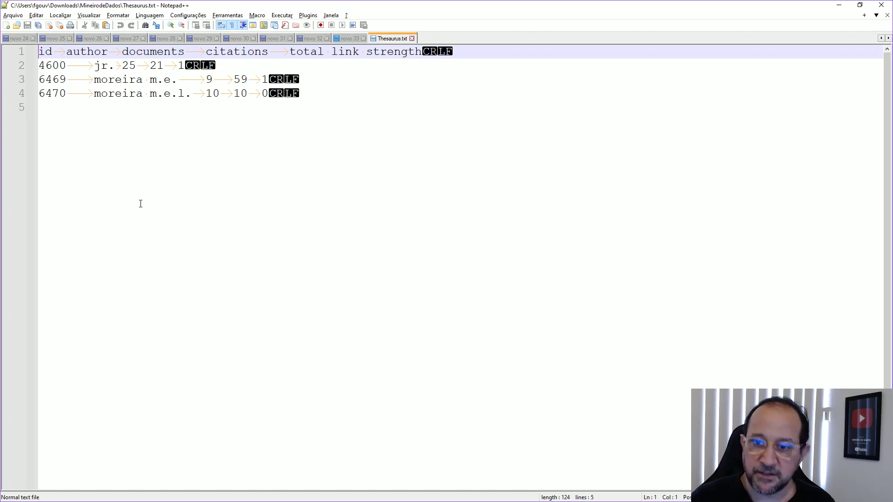
Select the full exported author list in Thesaurus.txt and move to the blank Excel workbook
key("shift+Down")
key("shift+Down")
key("shift+Down")
key("shift+Down")
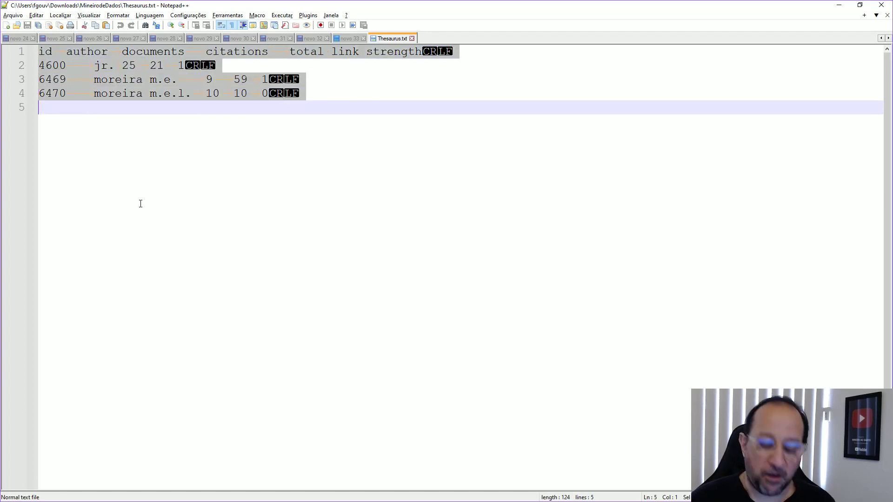
key("alt+Tab")
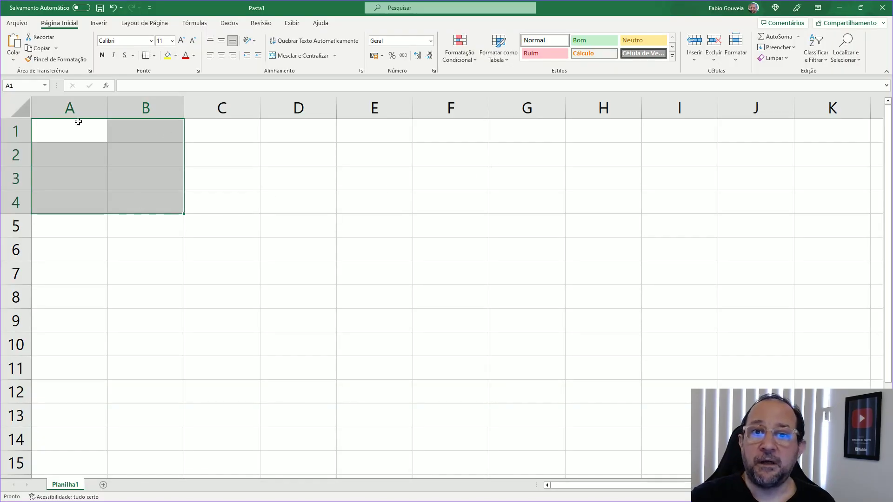
Paste the author export into A1 and delete the id, documents, citations and total link strength columns
left_click(76, 121)
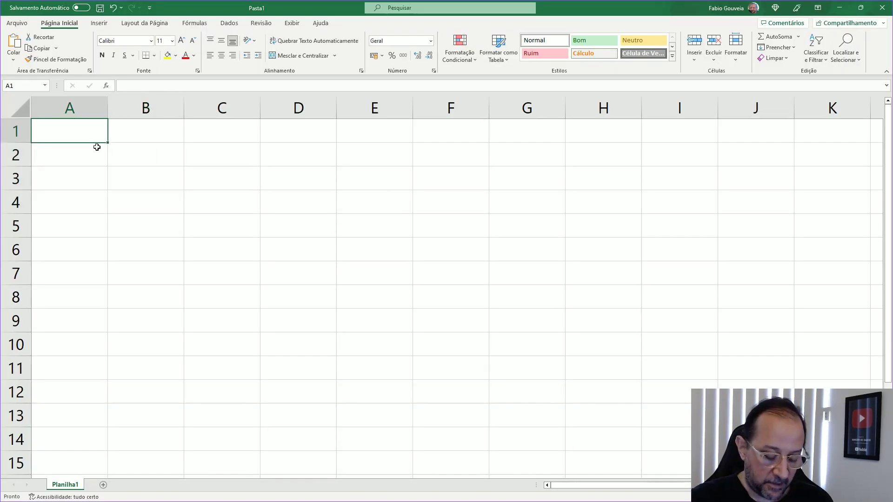
type("id\tauthor\tdocument\tcitations\ttotal link strength 4600\tjr.\t25\t21\t1 6469\tmoreira m\t9\t59\t1 6470\tmoreira m\t10\t10\t0")
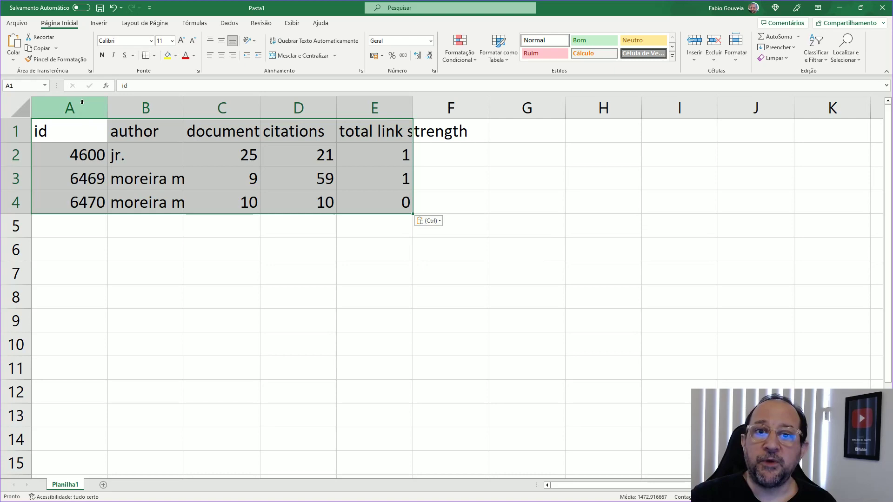
left_click(79, 103)
left_click(228, 104, "ctrl")
left_click(316, 104, "ctrl")
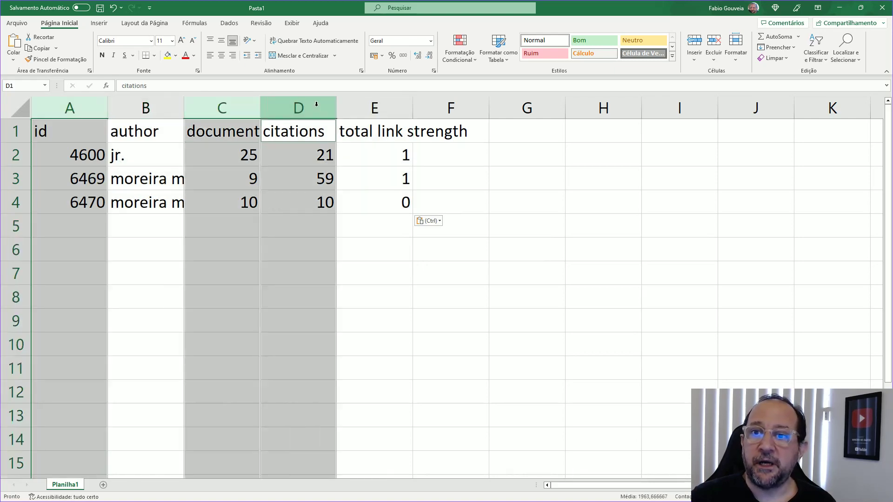
left_click(389, 107, "ctrl")
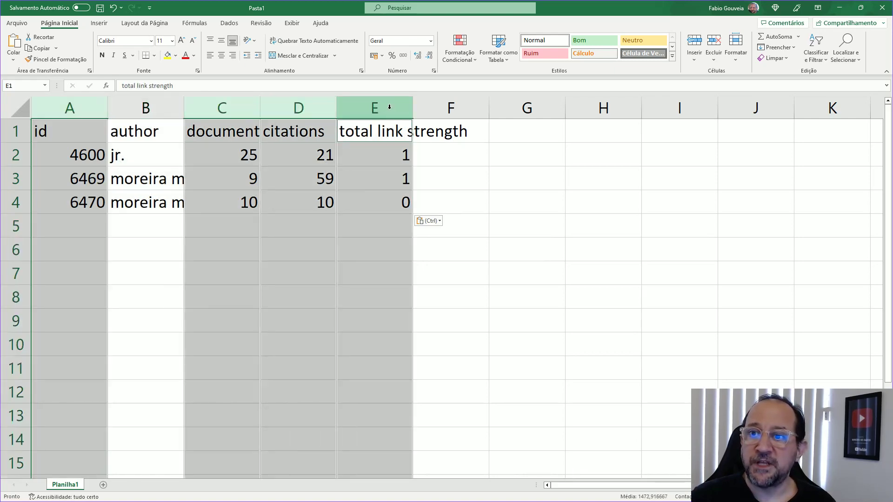
right_click(390, 108)
left_click(432, 216)
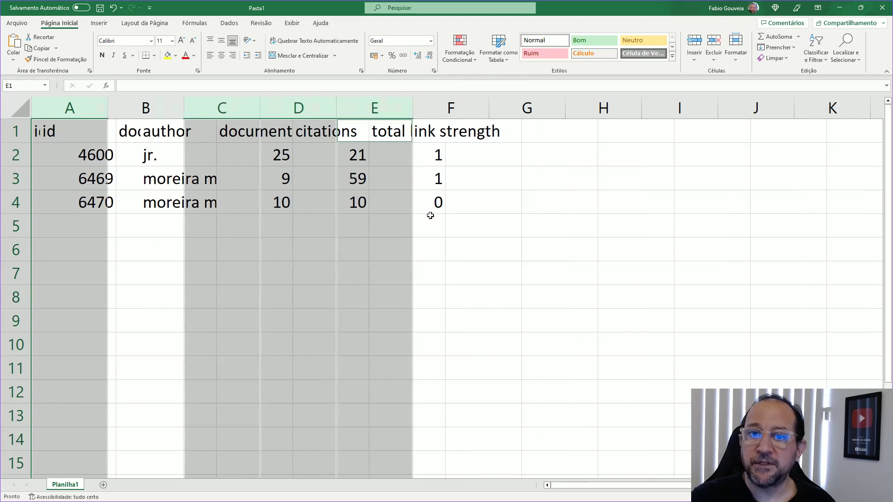
left_click(78, 132)
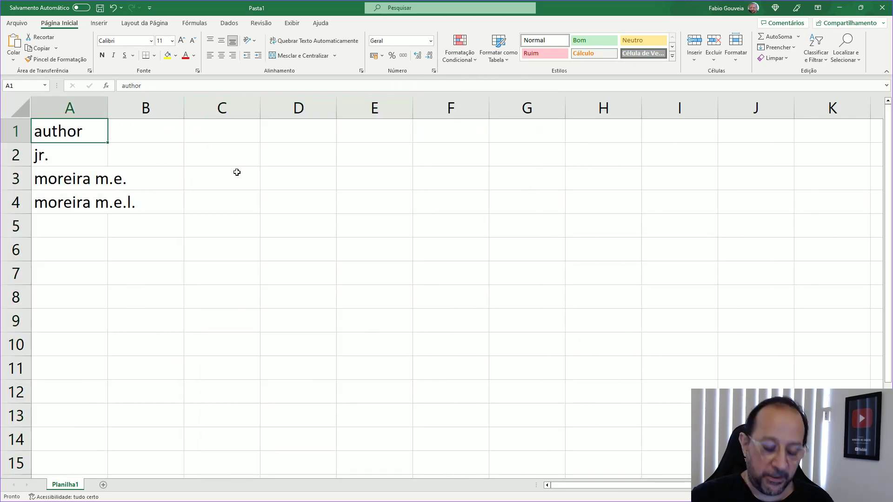
left_click_drag(107, 108, 160, 108)
Name the two column headers 'Label' and 'Replace by'
type("Label")
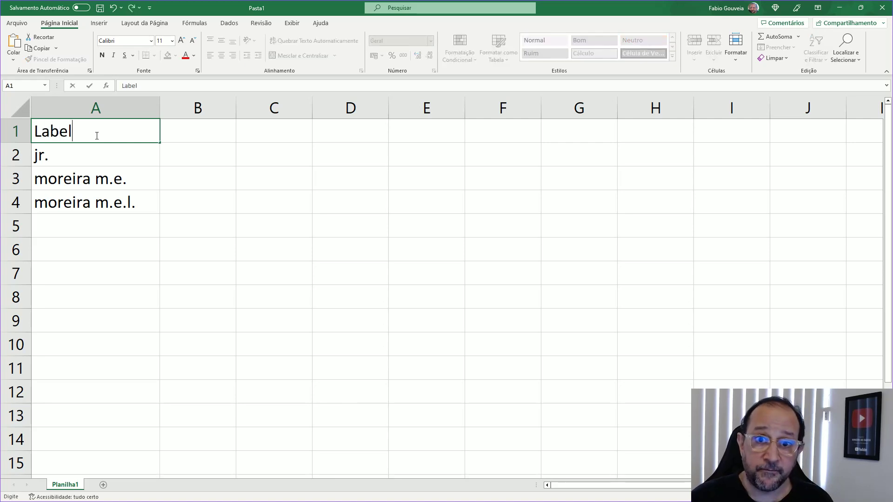
key("Tab")
type("Re")
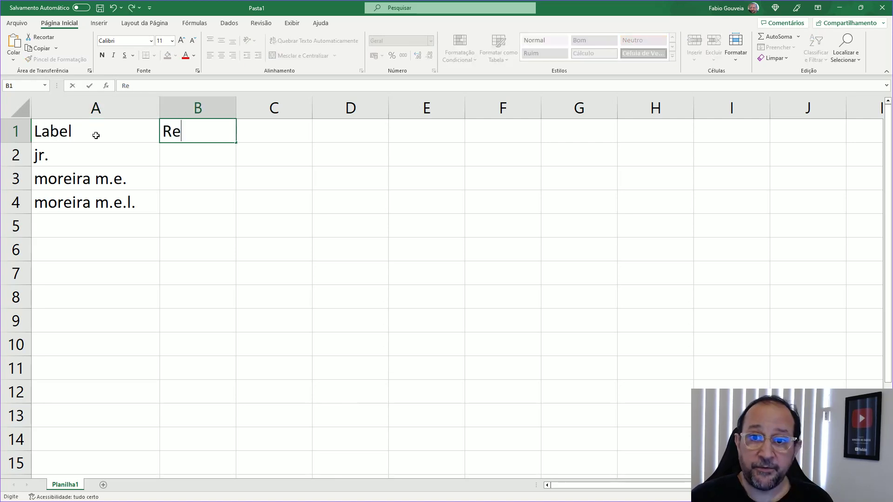
type("place vy")
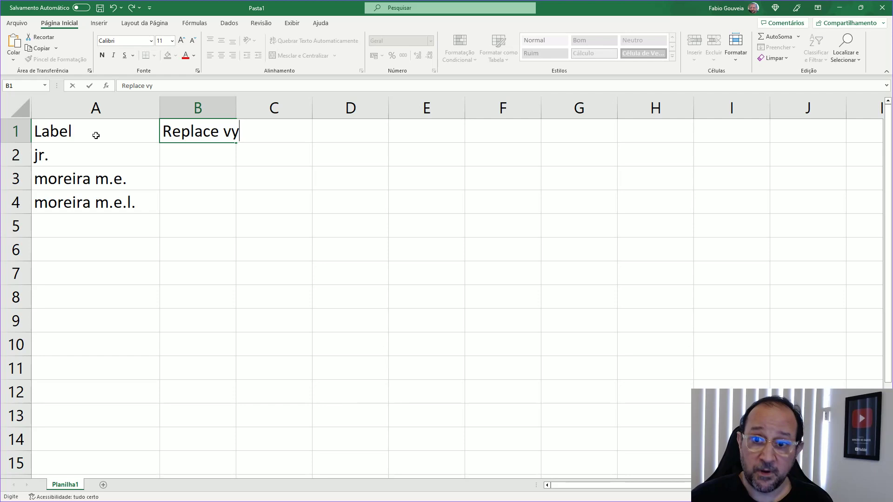
key("BackSpace")
key("BackSpace")
type("b")
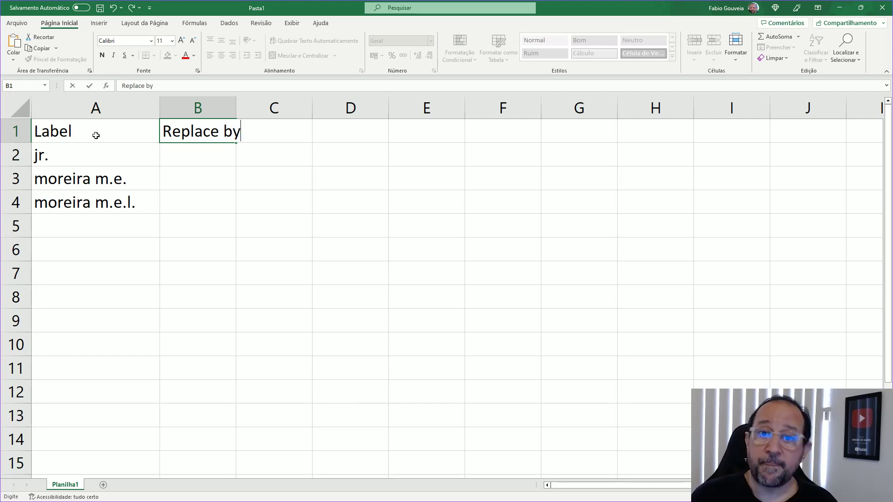
key("Return")
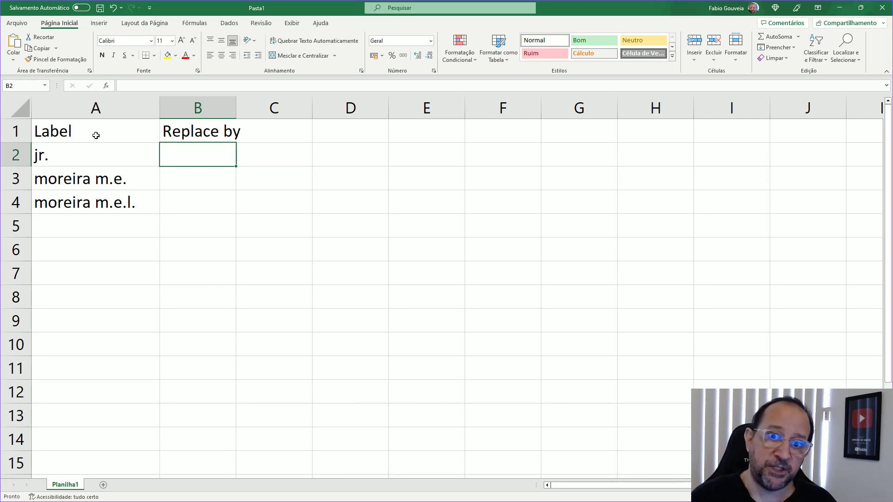
Map moreira m.e. to moreira m.e.l. and clear the leftover duplicate moreira m.e.l. row
key("Down")
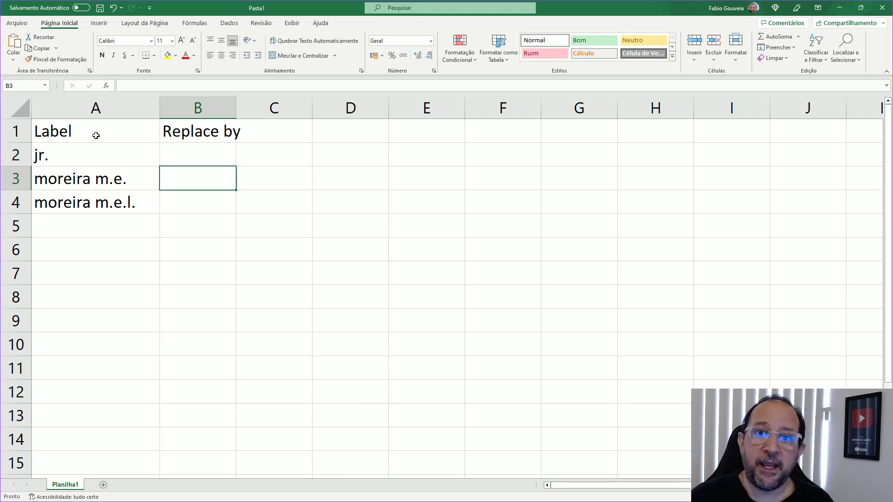
key("Left")
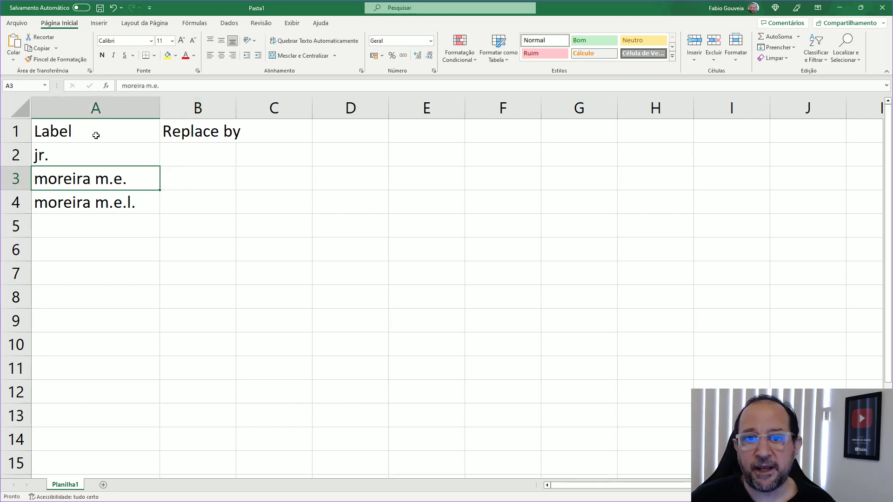
key("Down")
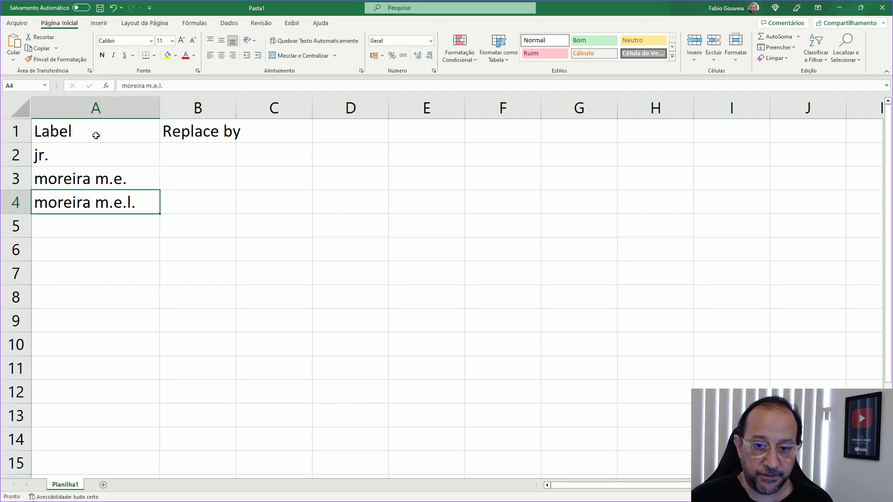
key("ctrl+c")
key("Up")
key("Right")
key("ctrl+v")
key("Left")
key("Down")
key("Delete")
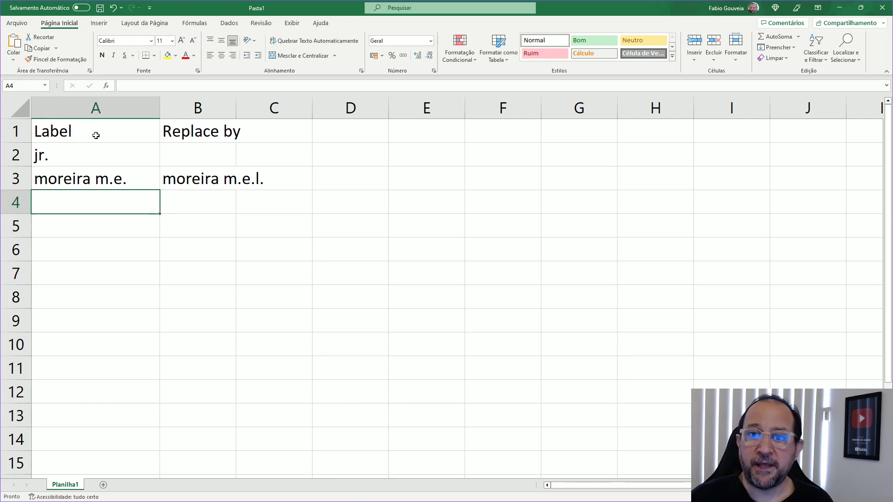
key("Up")
key("Right")
key("Right")
key("Left")
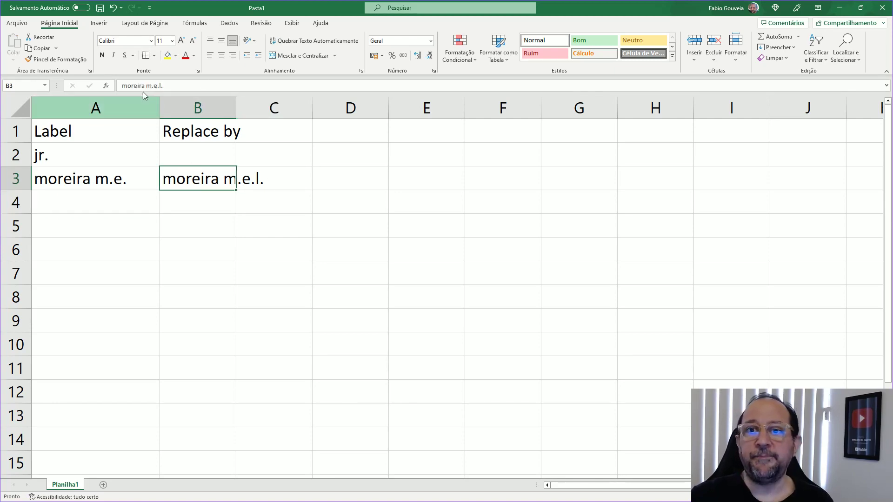
Widen column B and copy the Label / Replace by table A1:B3
left_click_drag(236, 108, 282, 108)
left_click(56, 132)
mouse_move(50, 119)
left_mouse_down()
mouse_move(78, 129)
mouse_move(51, 122)
left_mouse_up()
left_click(212, 179, "shift")
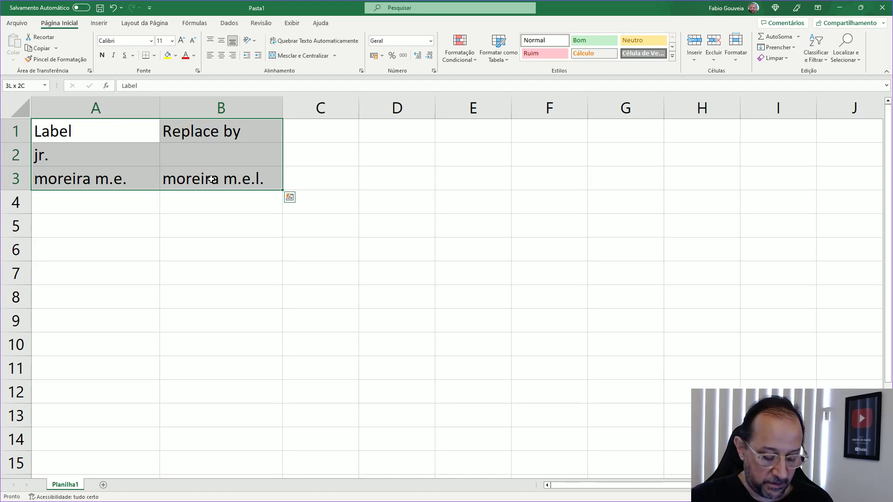
key("ctrl+c")
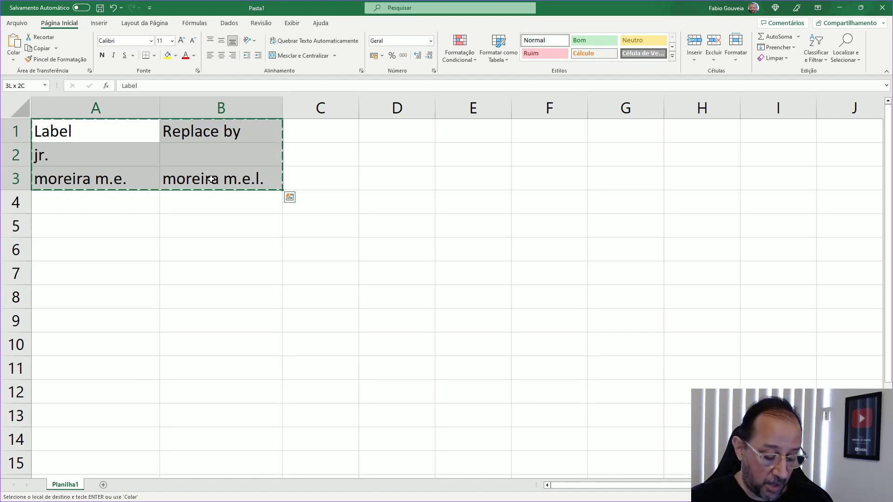
Overwrite Thesaurus.txt with the pasted Label / Replace by table and save it
key("alt+Tab")
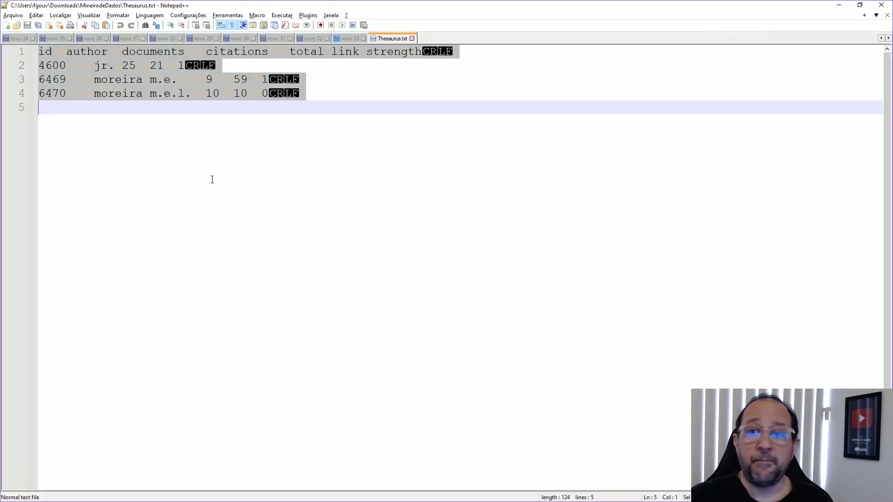
key("ctrl+v")
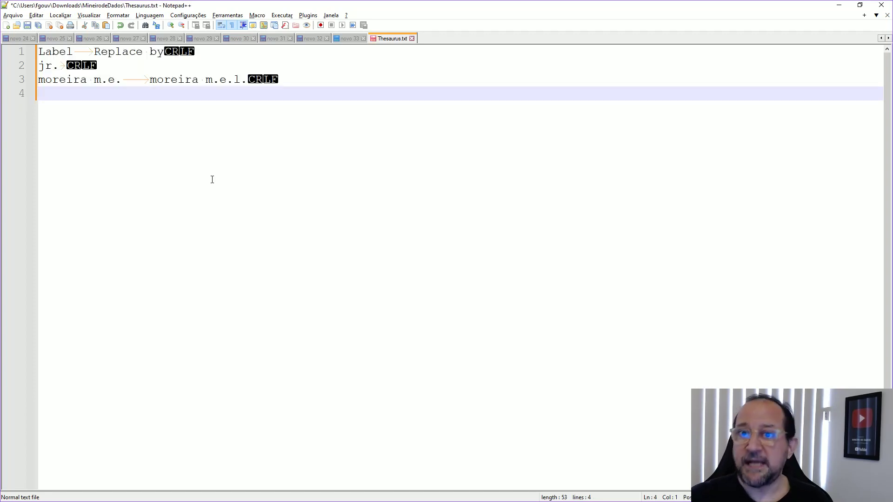
left_click(27, 27)
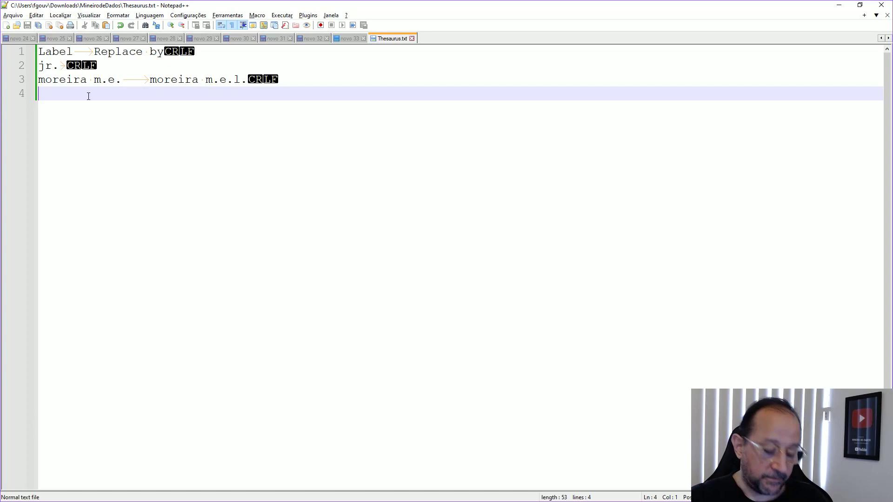
Step back to the analysis-type page and choose Thesaurus.txt as the VOSviewer thesaurus file
key("alt+Tab")
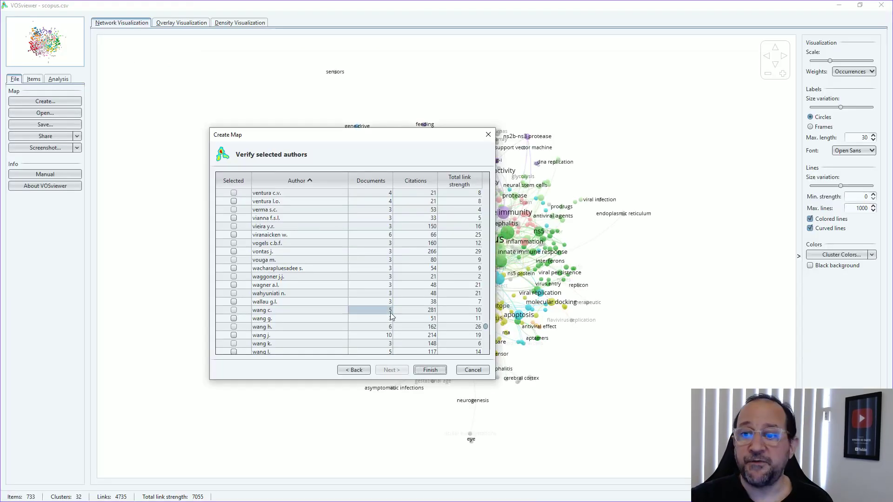
left_click(353, 370)
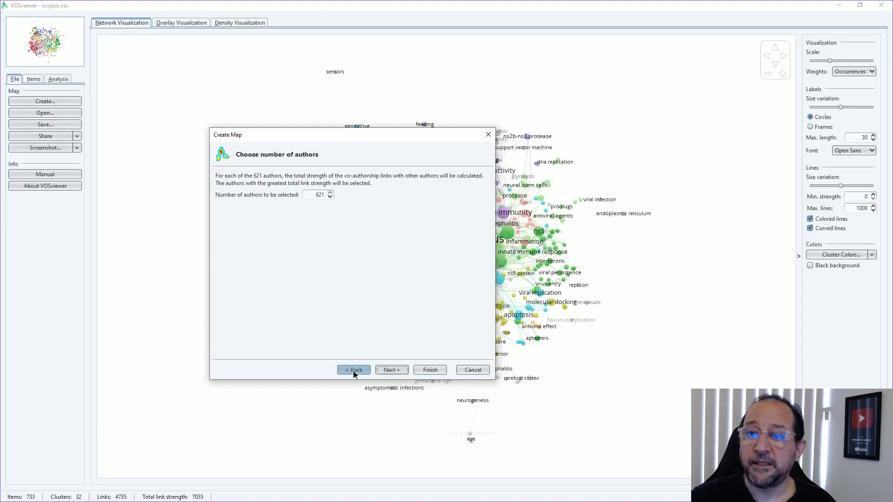
left_click(352, 370)
left_click(352, 370)
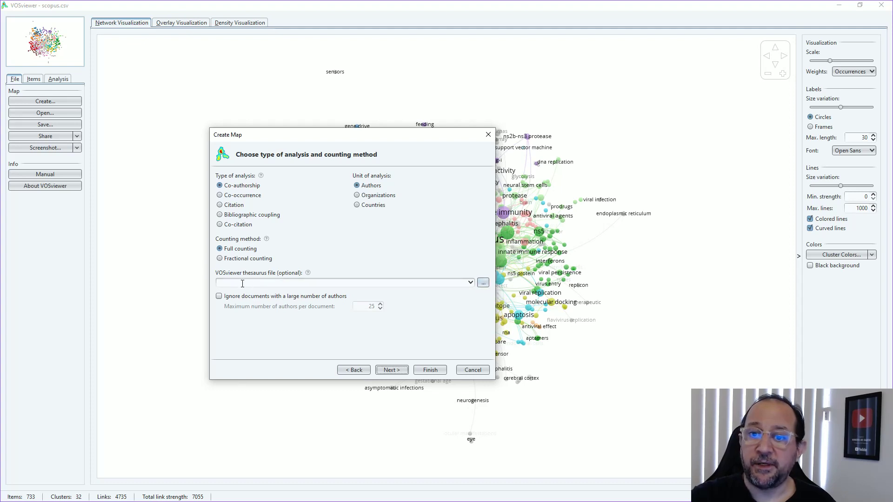
left_click(484, 284)
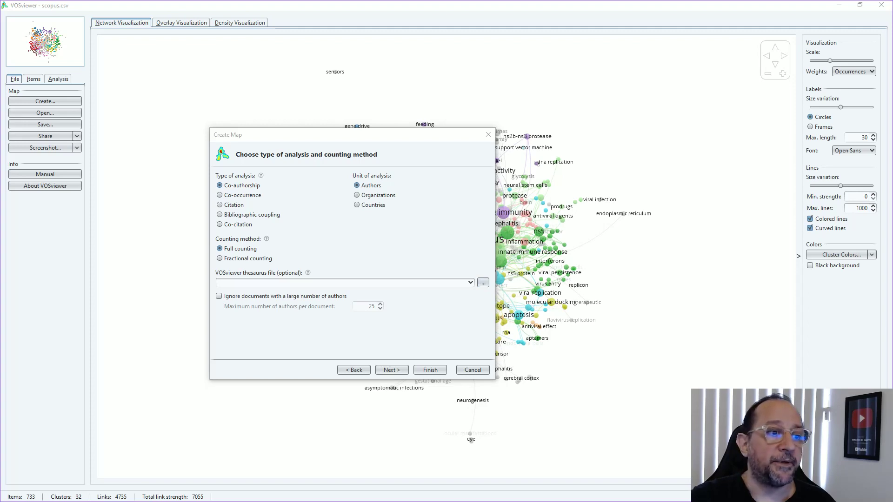
key("Return")
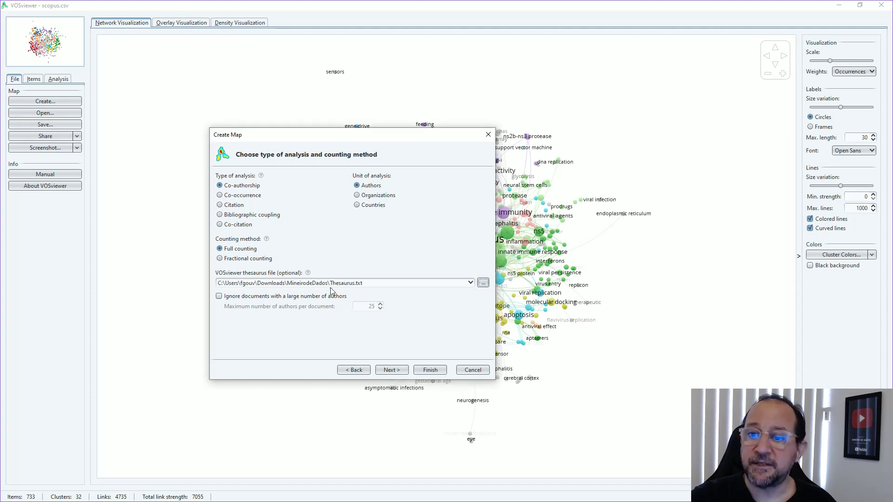
Set minimum documents per author to 3, accept all 619 authors, and finish the map
left_click(391, 370)
left_click(361, 180)
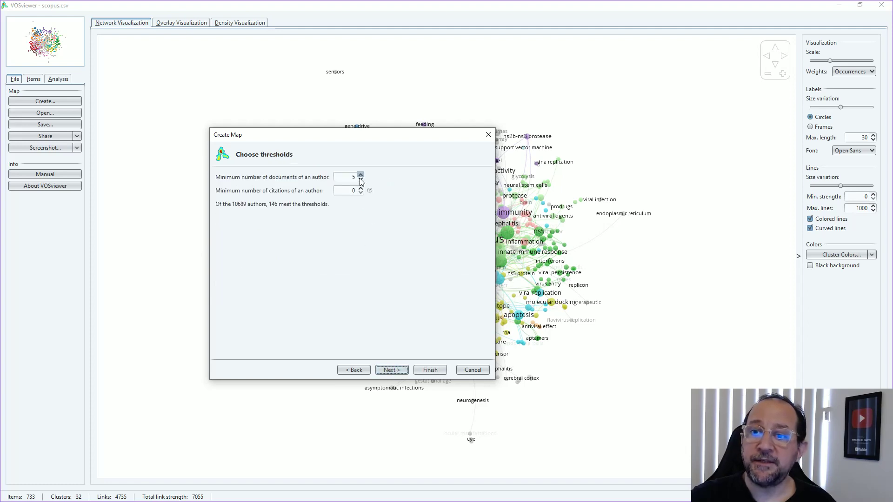
left_click(360, 180)
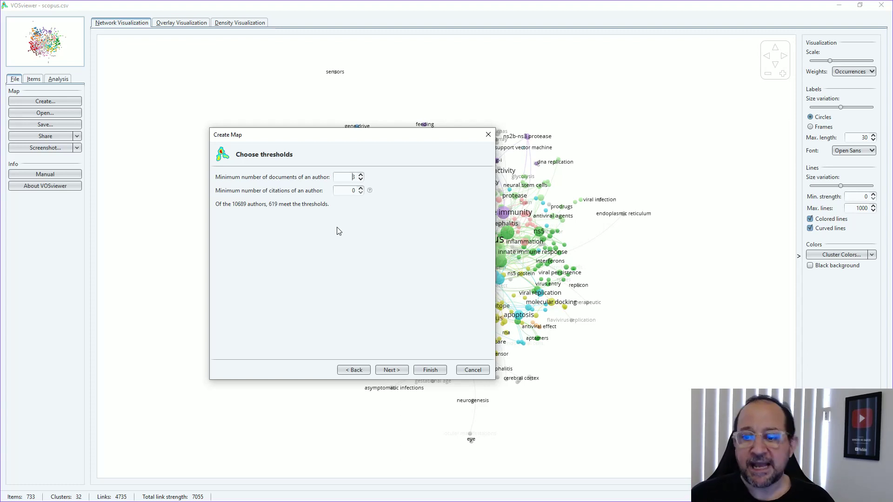
left_click(389, 370)
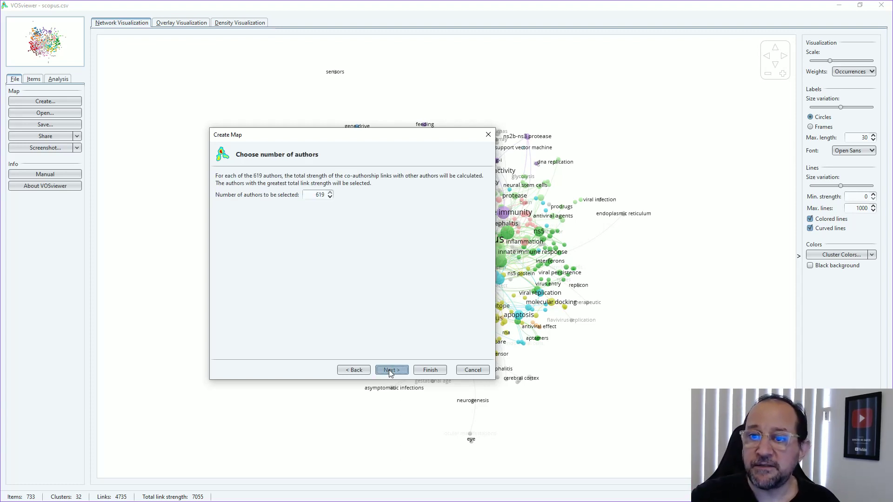
left_click(389, 370)
left_click(430, 370)
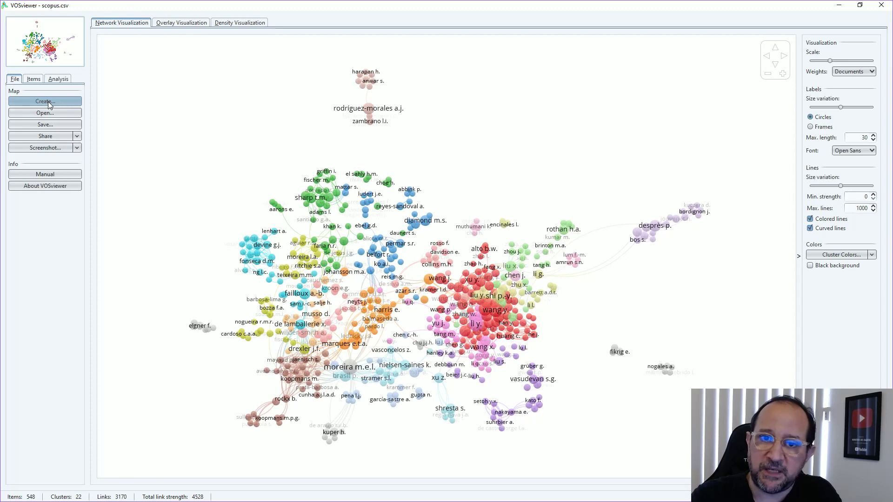
Start a new map that reads bibliographic data from the Scopus file scopus.csv
left_click(48, 101)
left_click(391, 369)
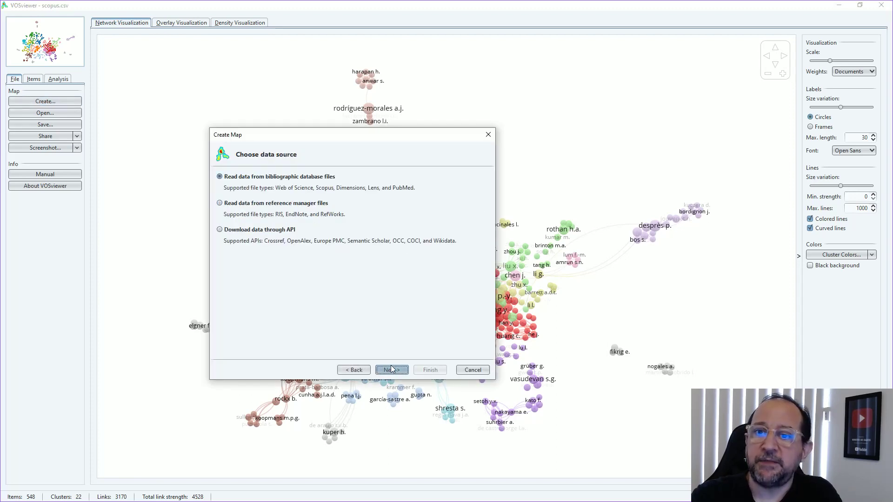
left_click(392, 369)
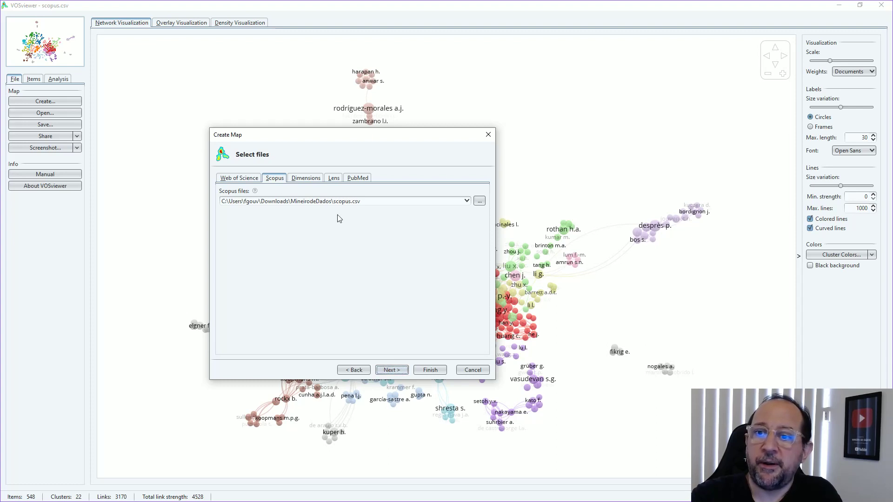
left_click(391, 368)
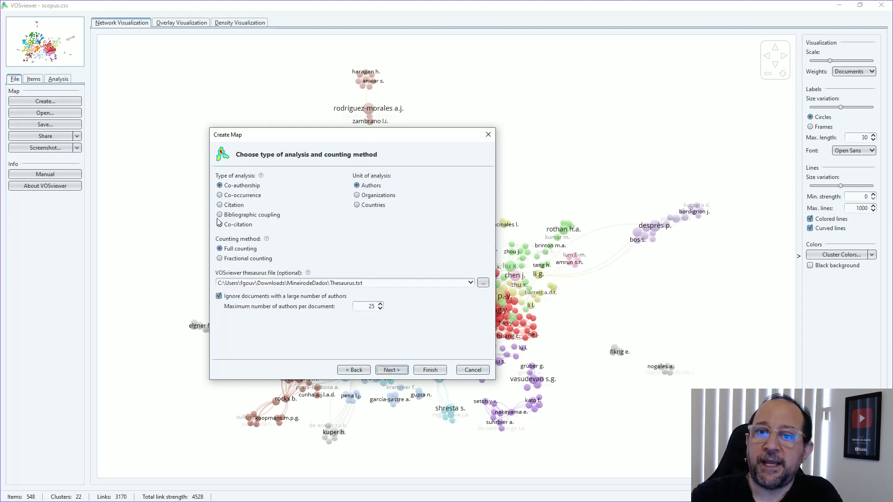
Choose keyword co-occurrence analysis with the thesaurus file path left empty
left_click(220, 196)
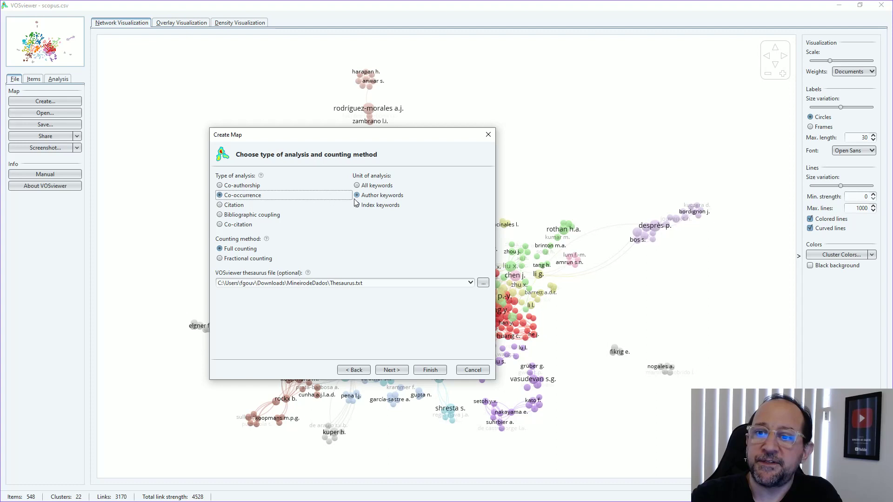
triple_click(388, 284)
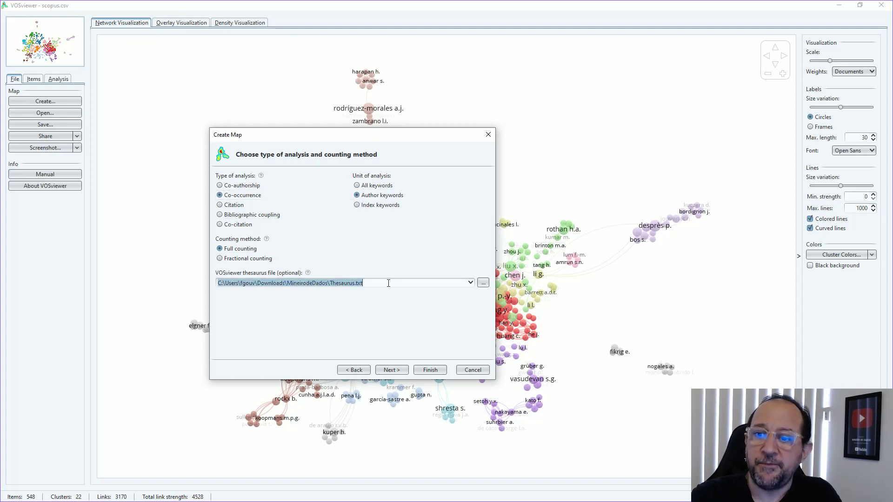
key("BackSpace")
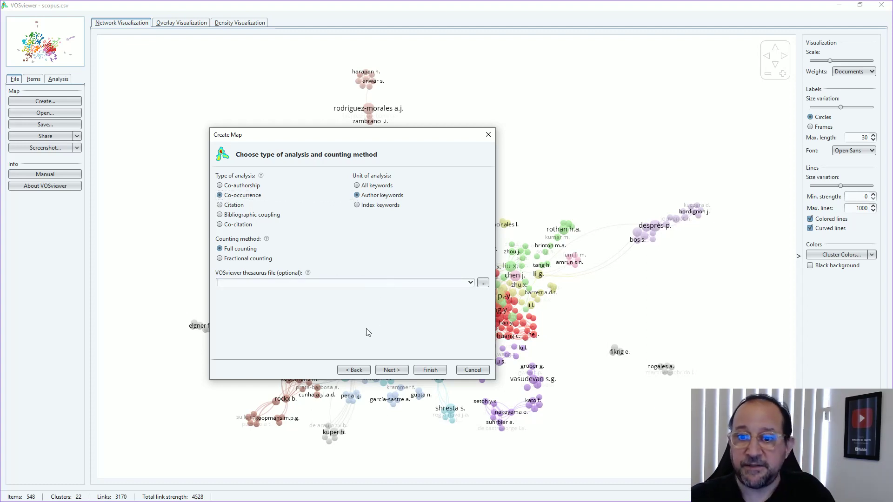
left_click(390, 370)
Set the minimum keyword occurrences to 2 and accept all 737 keywords
left_click(365, 178)
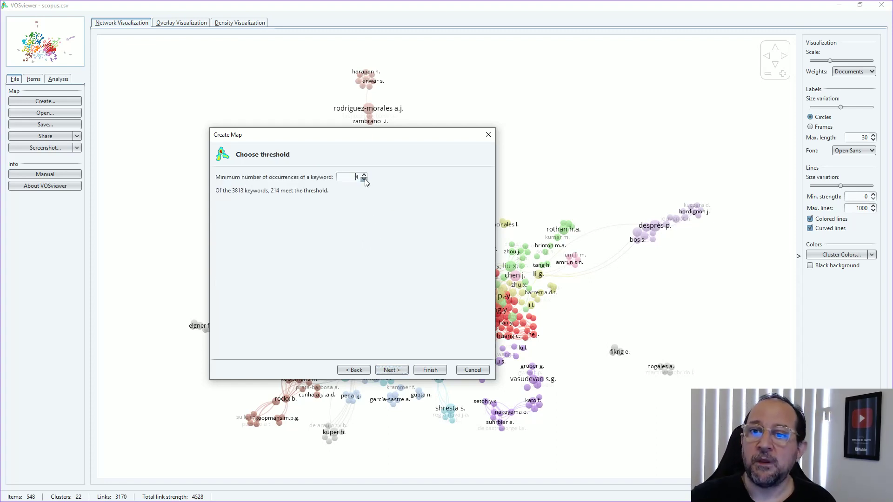
left_click(365, 179)
left_click(364, 179)
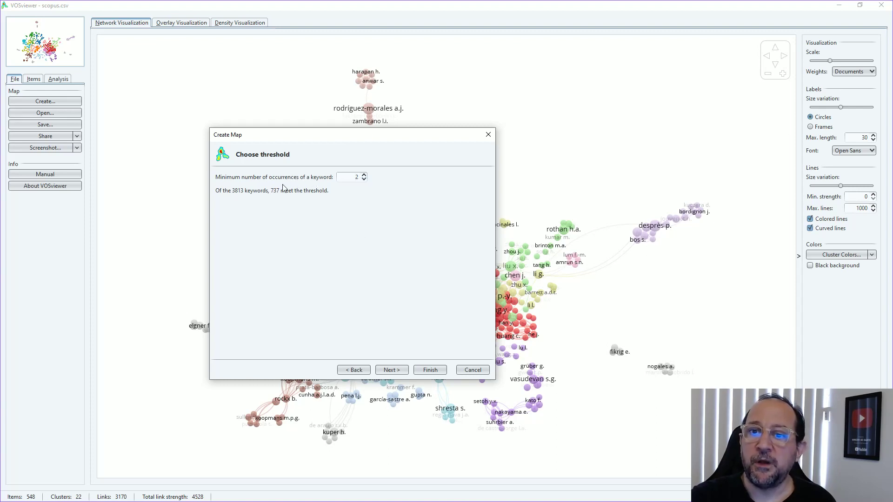
left_click(392, 369)
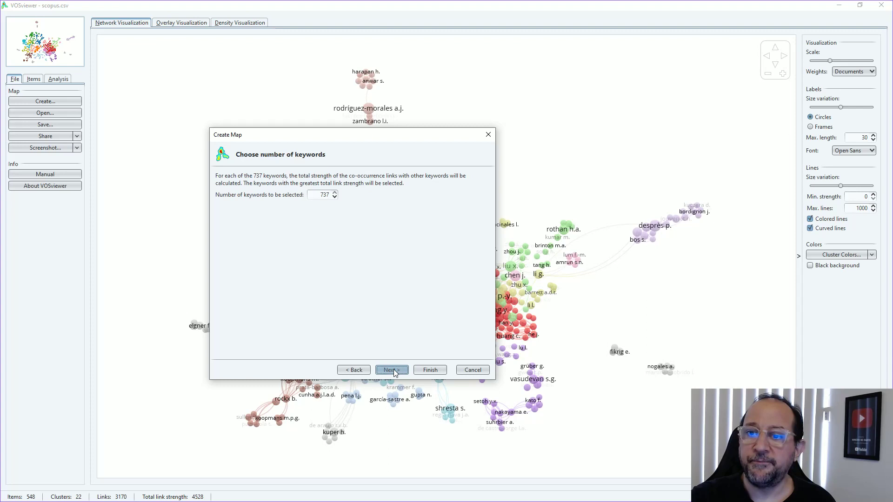
left_click(393, 369)
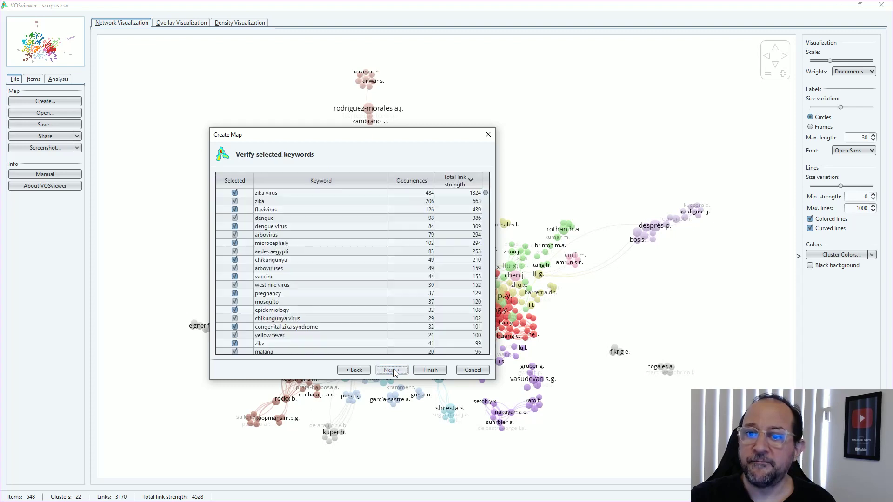
Sort the keyword list alphabetically and deselect every keyword
left_click(327, 181)
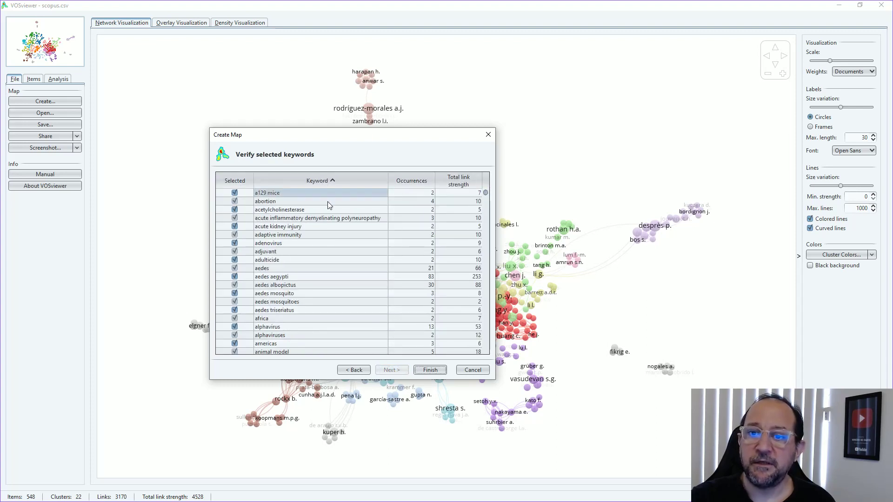
right_click(331, 259)
left_click(348, 274)
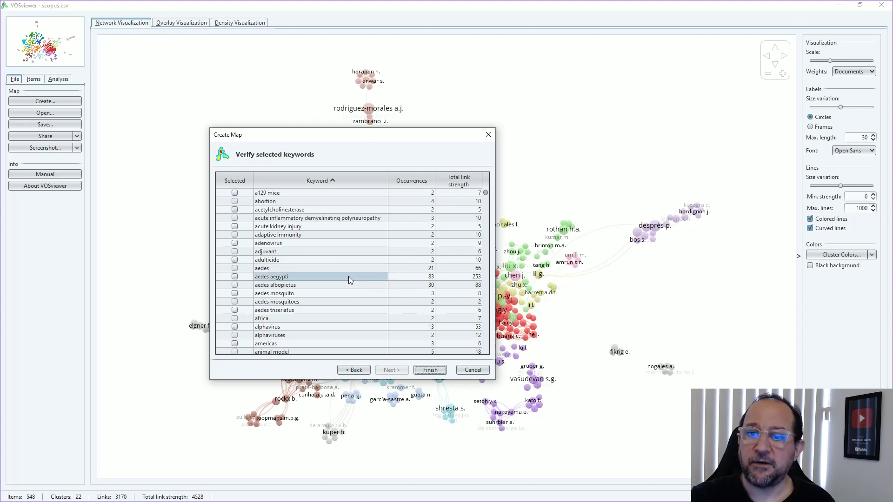
scroll(343, 269, "down", 10)
scroll(343, 270, "up", 10)
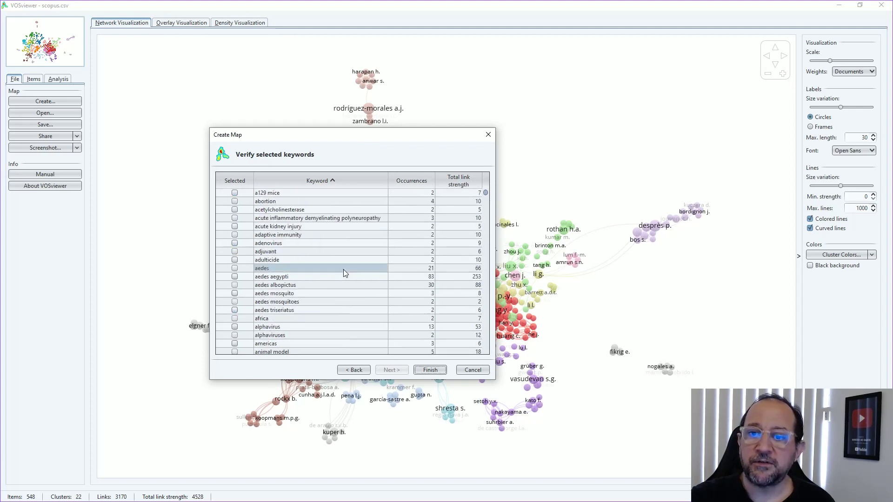
scroll(343, 270, "down", 4)
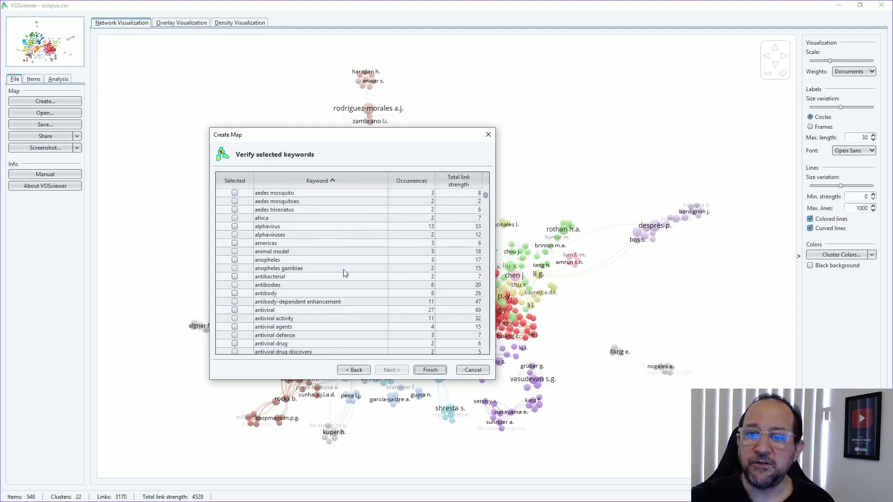
Tick antibodies, antibody, antiviral, antivirals, arbovirus and arboviruses in the keyword list
left_click(235, 285)
left_click(234, 293)
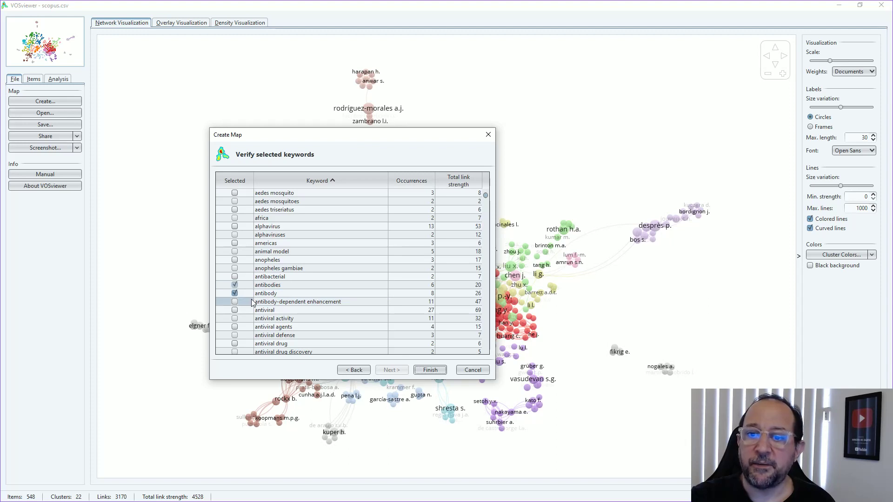
left_click(294, 293)
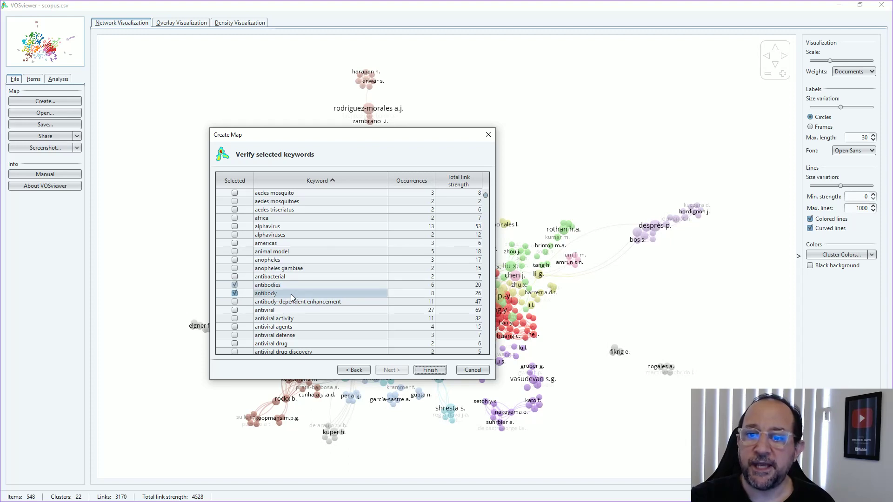
left_click(289, 285)
left_click(245, 313)
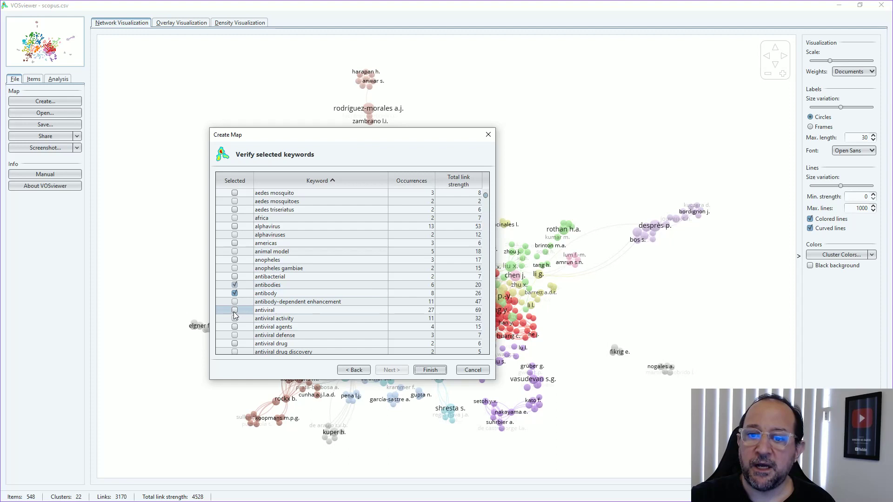
left_click(234, 310)
left_click(243, 292)
left_click(262, 294)
scroll(340, 291, "down", 2)
scroll(340, 291, "down", 1)
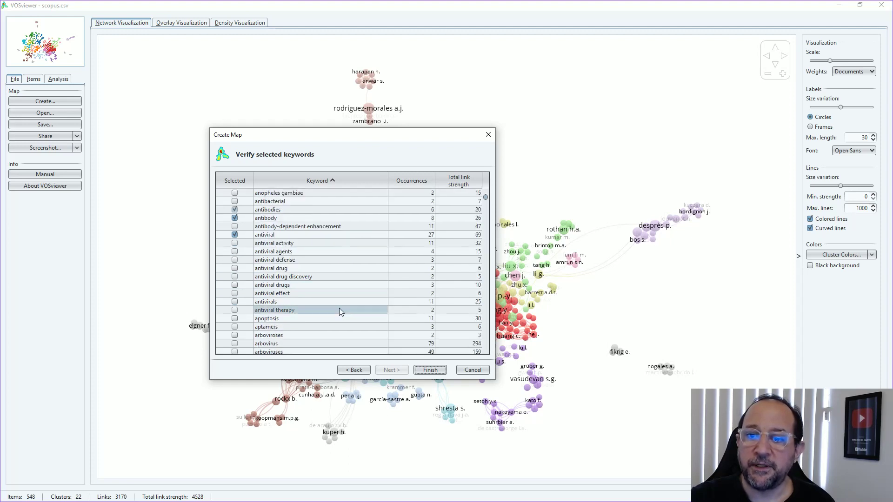
scroll(302, 306, "down", 1)
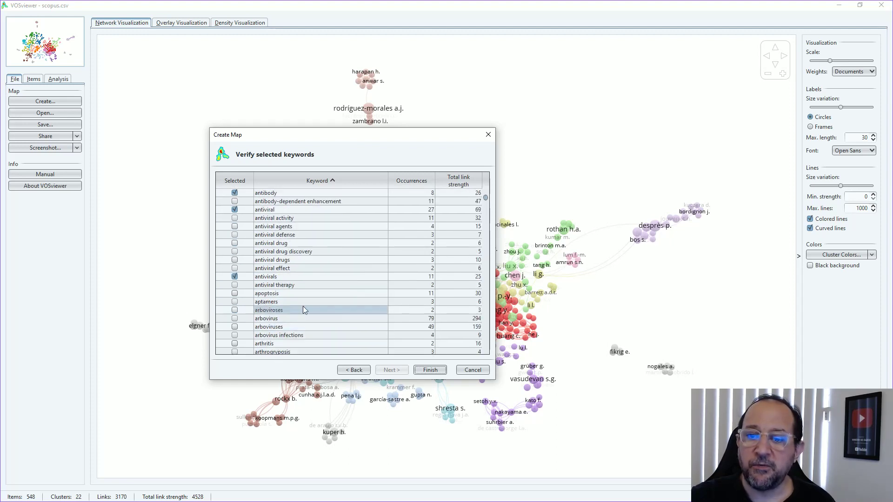
left_click(235, 318)
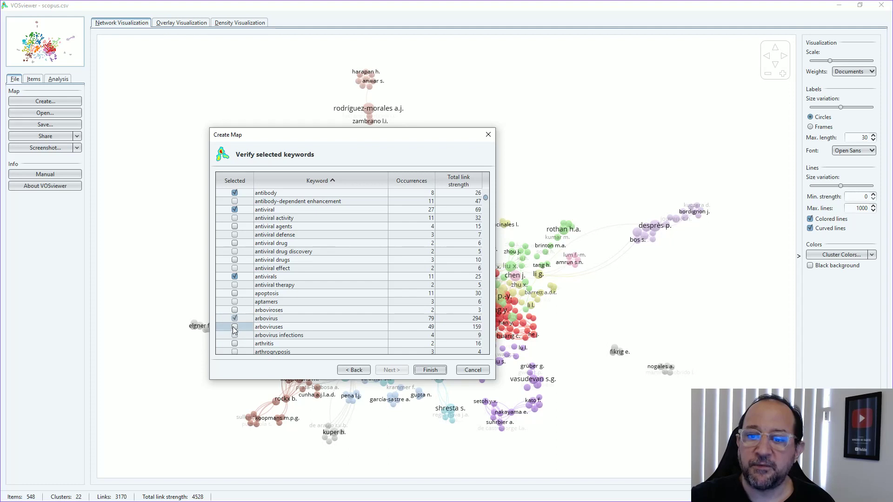
left_click(235, 327)
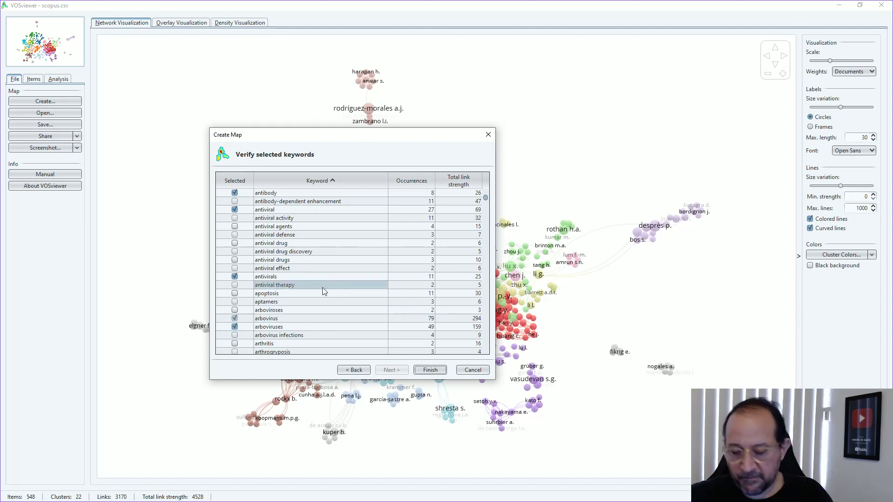
Export the six ticked keywords to Thesaurus.txt, replacing the existing file
right_click(354, 269)
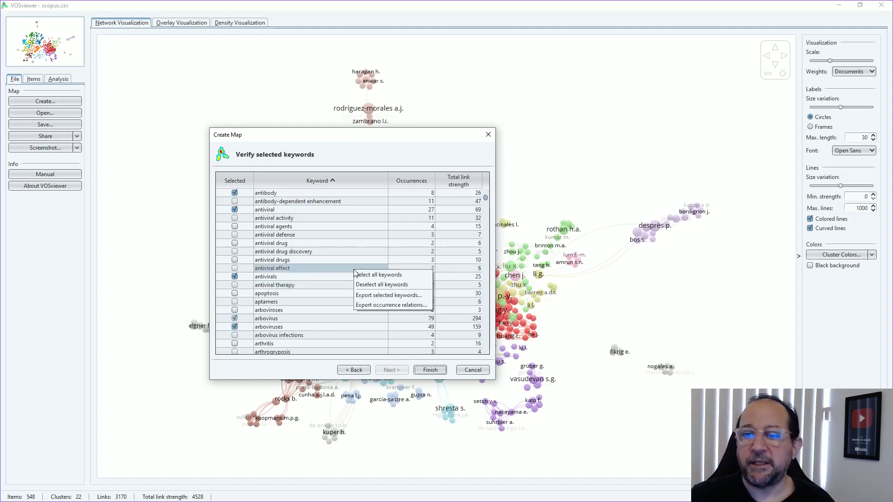
left_click(384, 299)
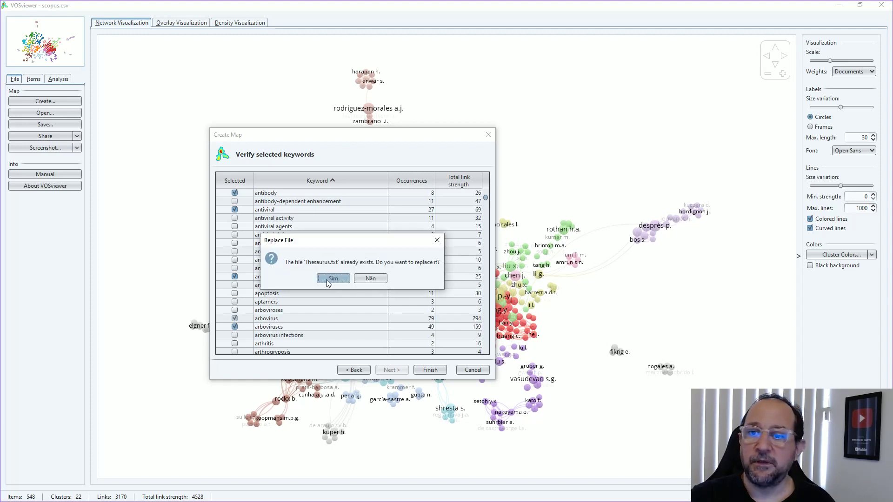
left_click(328, 278)
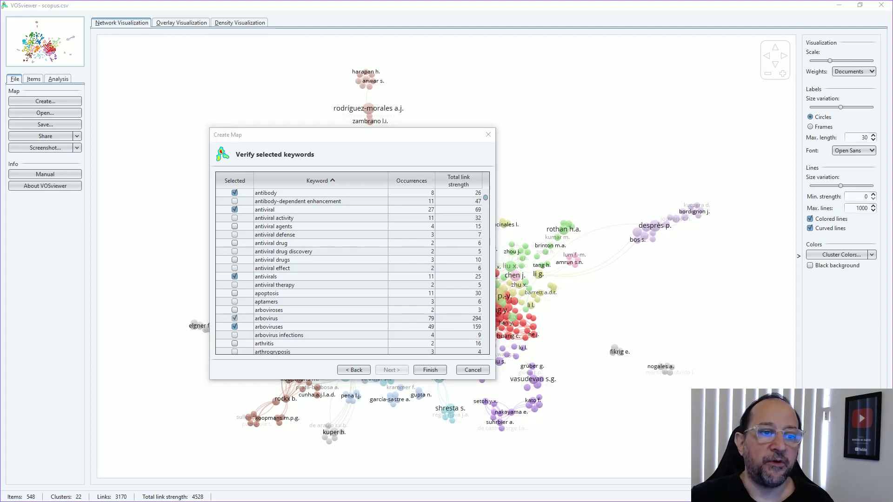
Reload Thesaurus.txt in Notepad++ and select all of its exported text
key("alt+Tab")
left_click(477, 291)
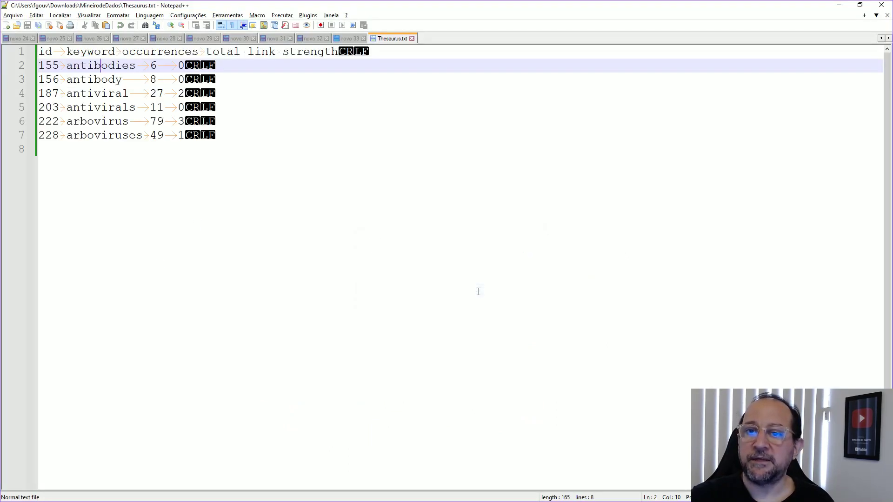
left_click(325, 163)
key("ctrl+a")
key("ctrl+c")
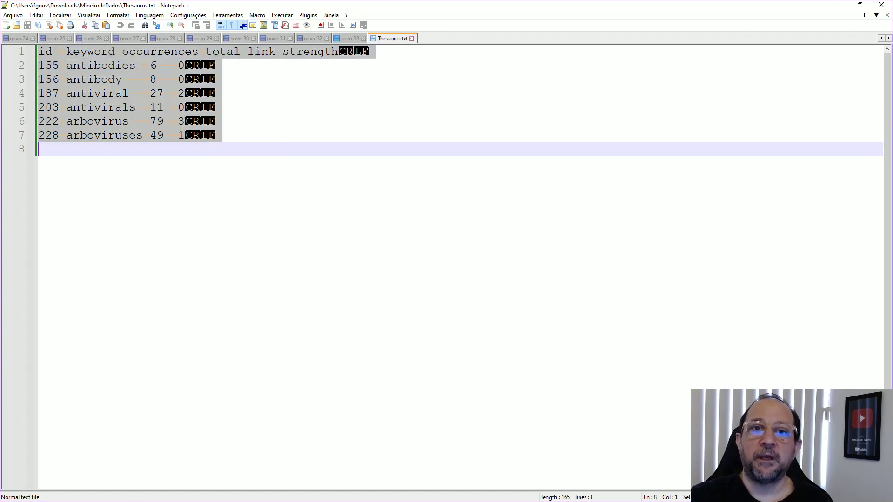
key("alt+Tab")
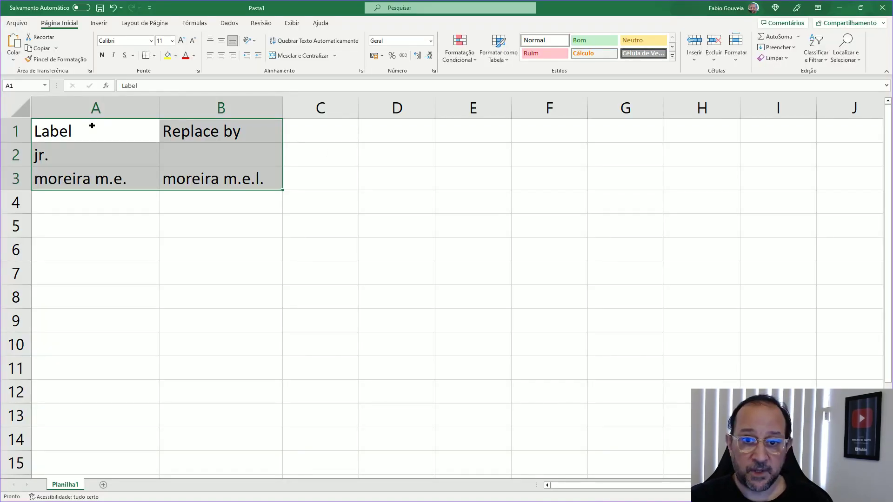
Paste the keyword rows at A1 and delete the id, occurrences and link strength columns
left_click(94, 128)
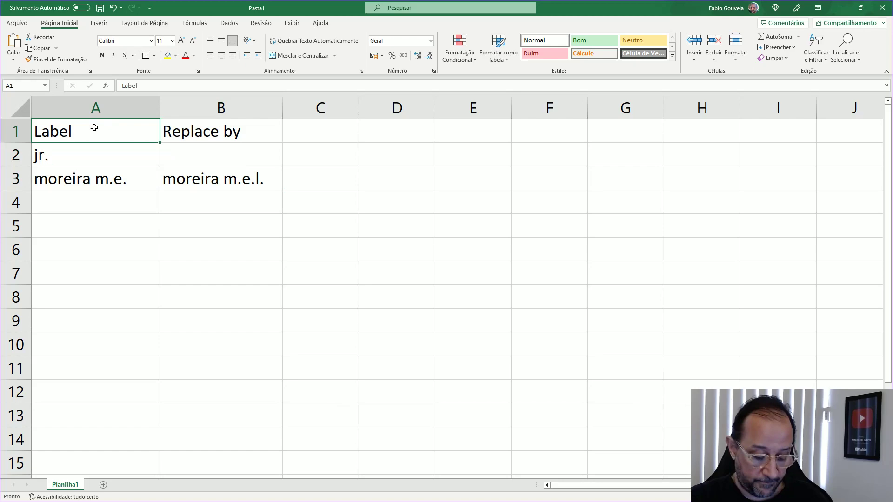
key("ctrl+v")
left_click(120, 106)
left_click_drag(315, 105, 418, 102, "ctrl")
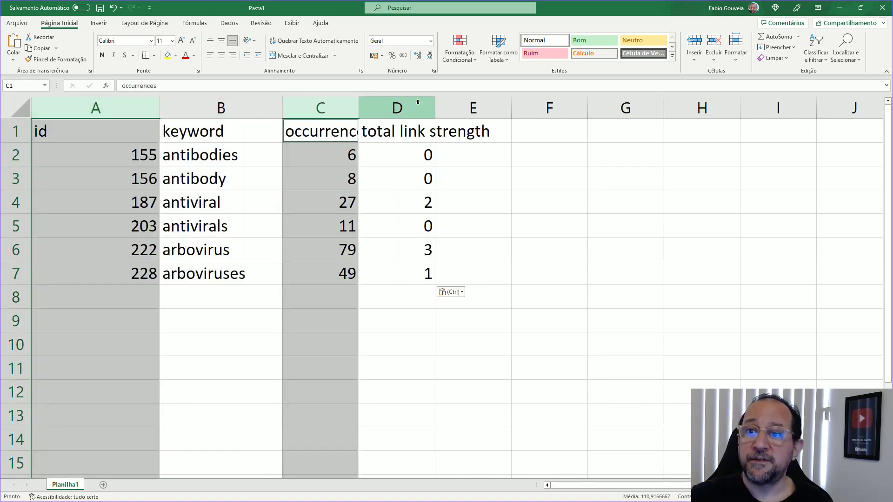
right_click(417, 102)
left_click(456, 215)
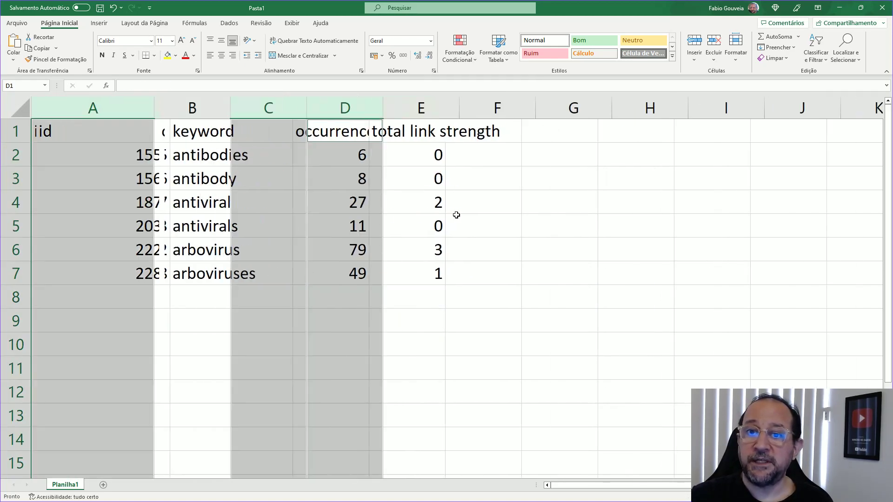
Name the column headers 'Label' in A1 and 'Replace by' in B1
left_click(151, 135)
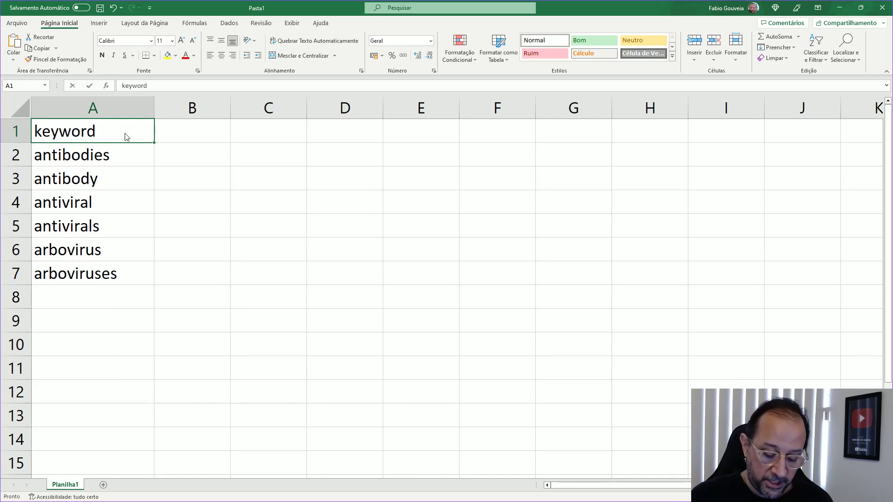
type("Labe")
key("BackSpace")
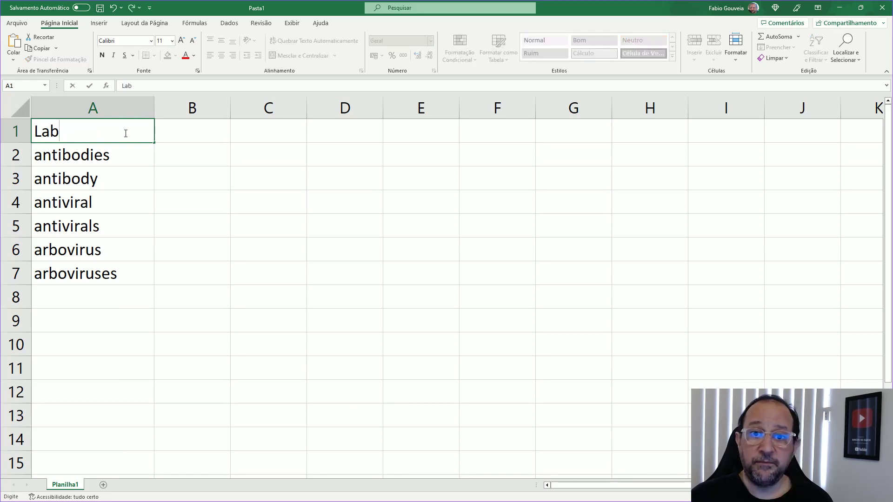
type("el")
key("Tab")
type("Replace ")
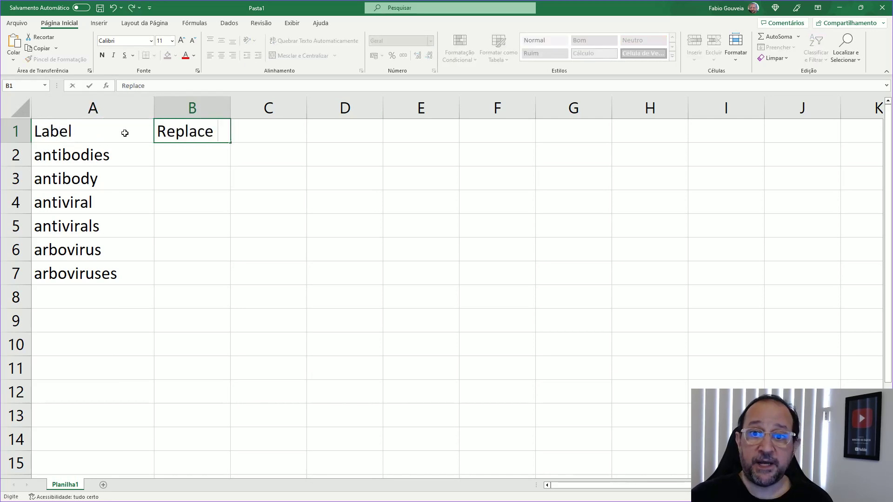
type("v")
key("BackSpace")
type("bu")
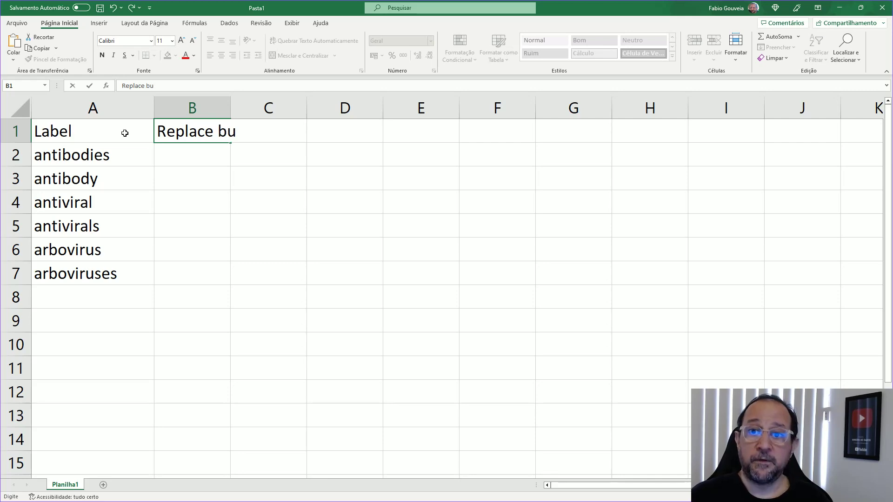
key("BackSpace")
type("y")
key("Return")
Move the singular antibody into column B beside antibodies
key("Down")
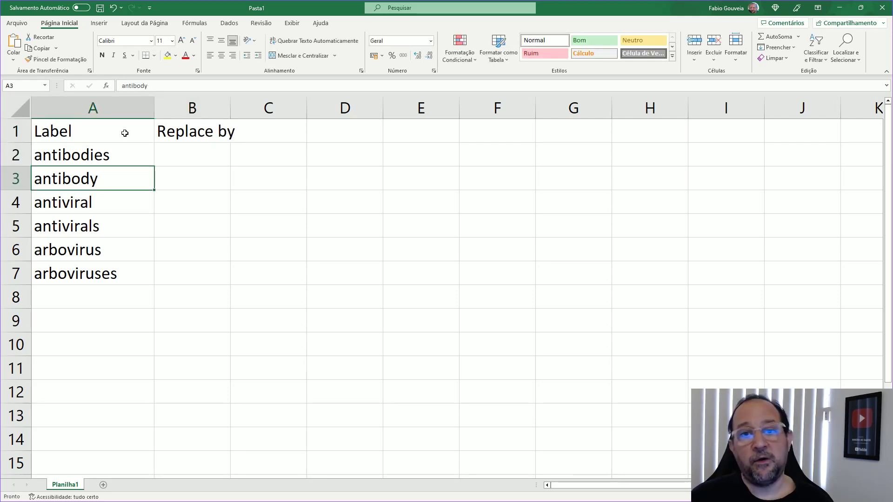
key("Up")
key("Down")
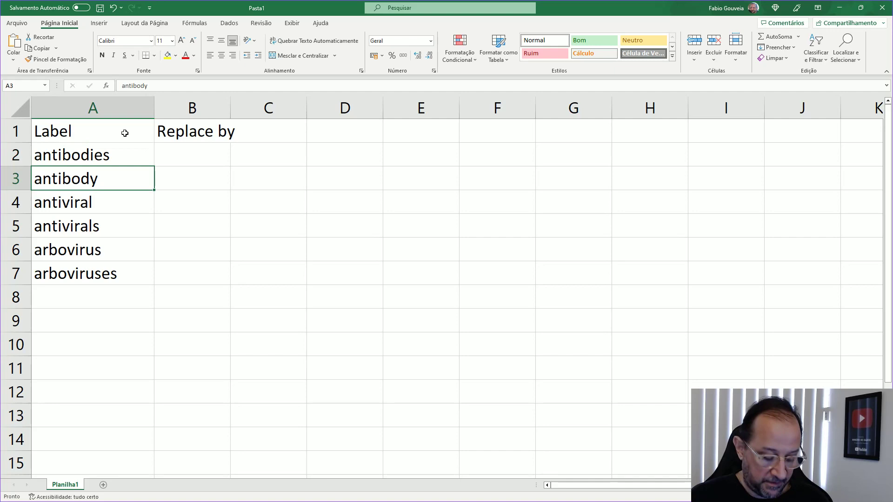
key("ctrl+x")
key("Up")
key("Right")
key("ctrl+v")
Move the singular antiviral into column B beside antivirals
key("Down")
key("Down")
key("Down")
key("Left")
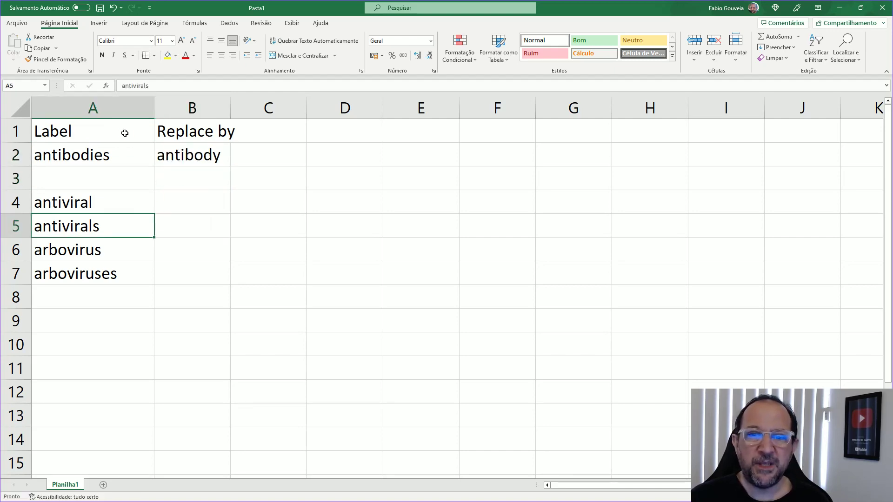
key("Up")
key("ctrl+x")
key("Down")
key("Right")
key("ctrl+v")
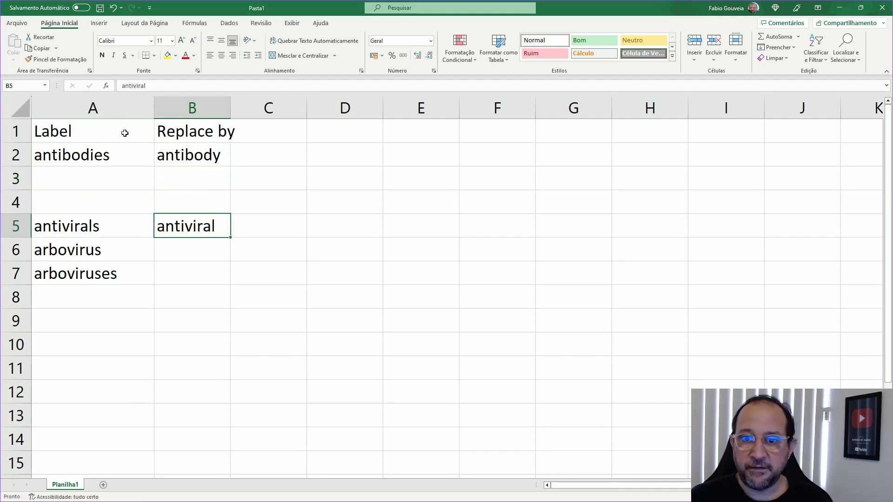
key("Down")
key("Left")
key("ctrl+z")
key("ctrl+x")
key("Down")
key("Left")
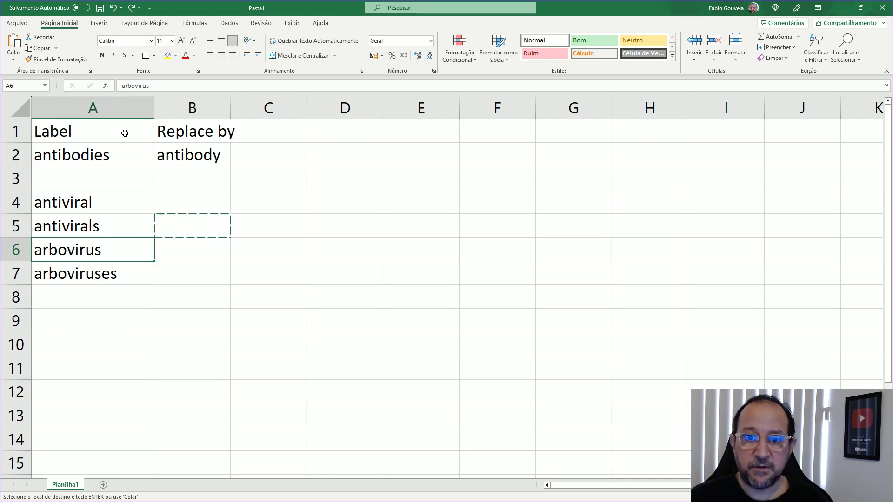
key("Up")
key("Up")
key("ctrl+x")
key("Right")
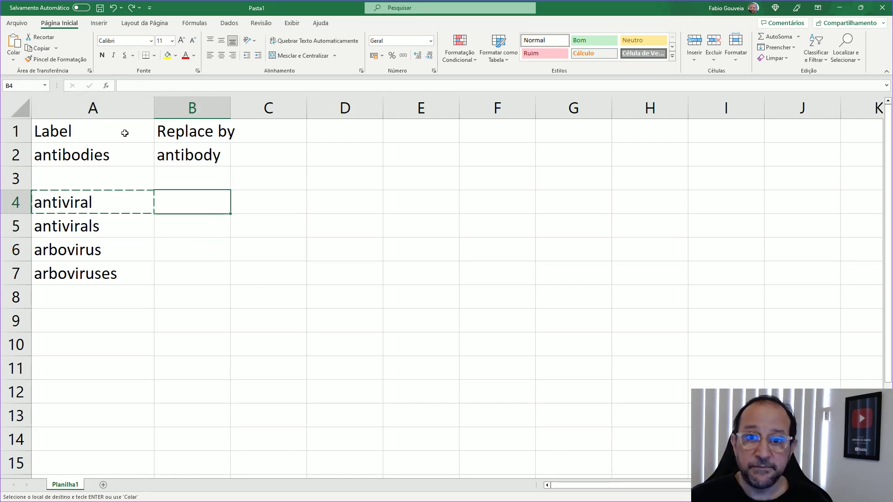
key("Down")
key("ctrl+v")
Move the singular arbovirus into column B beside arboviruses
key("Down")
key("Left")
key("ctrl+x")
key("Down")
key("Right")
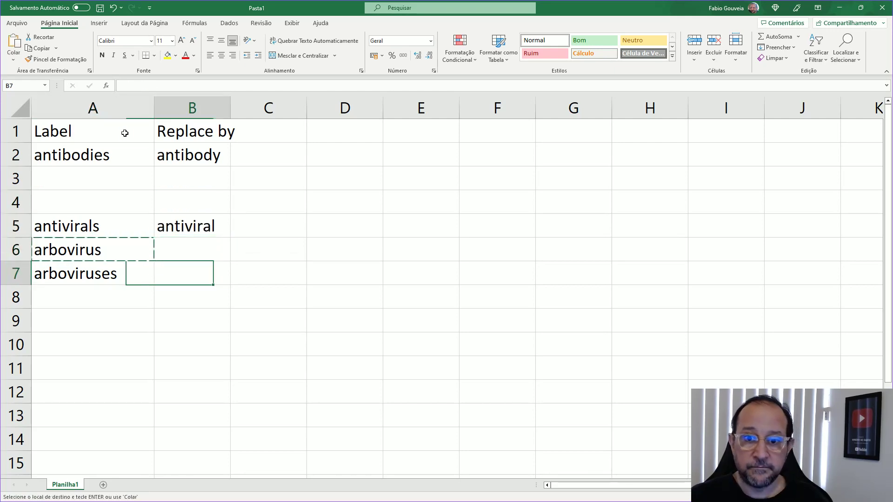
key("ctrl+v")
Shift the antivirals and arboviruses pairs up into rows 3 and 4, removing empty rows
key("Up")
key("Left")
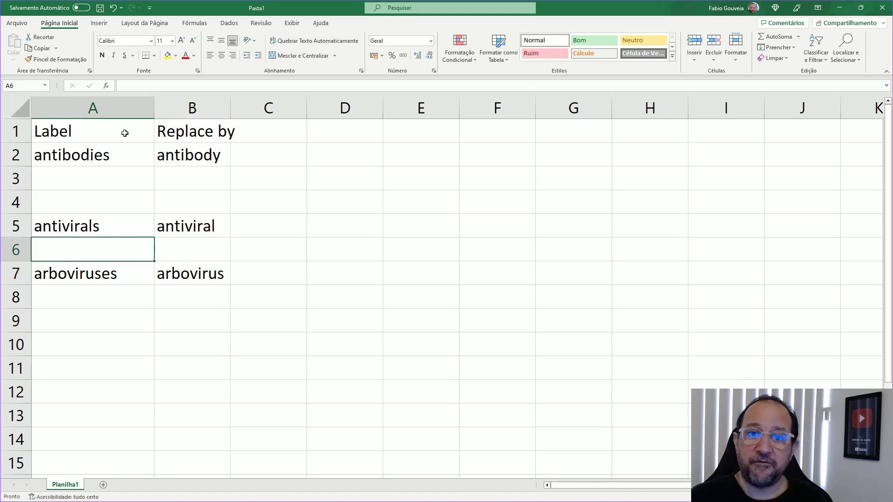
key("Up")
key("shift+Down")
key("shift+Right")
key("shift+Down")
key("ctrl+x")
key("Up")
key("Up")
key("Up")
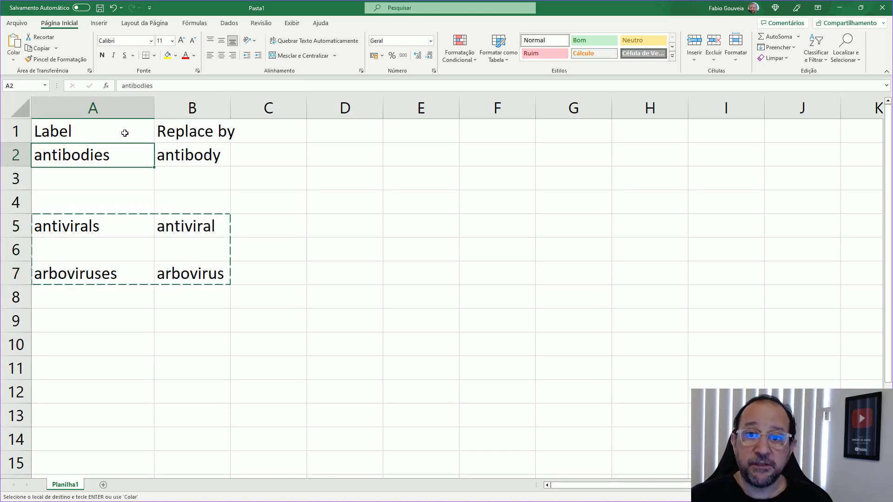
key("Down")
key("ctrl+v")
key("Down")
key("Down")
key("shift+Right")
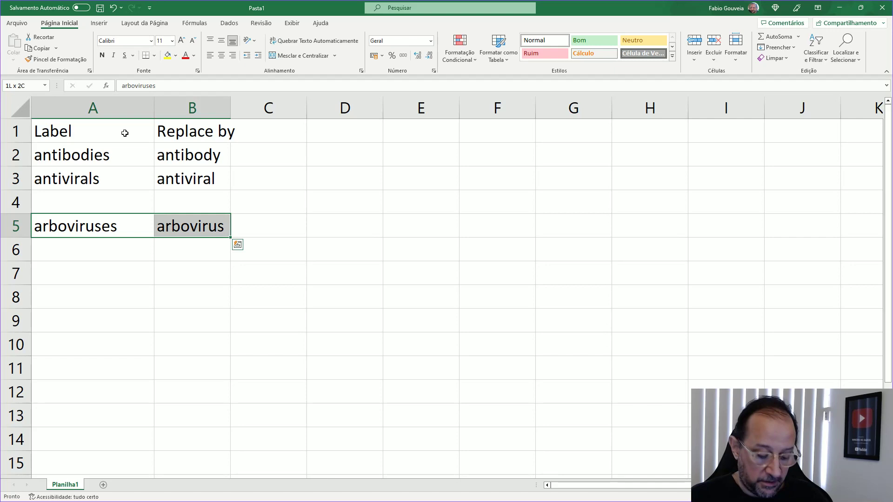
key("ctrl+x")
key("Up")
key("ctrl+v")
Copy the Label/Replace by table in A1:B4
key("Up")
key("Up")
key("Up")
key("shift+Down")
key("shift+Down")
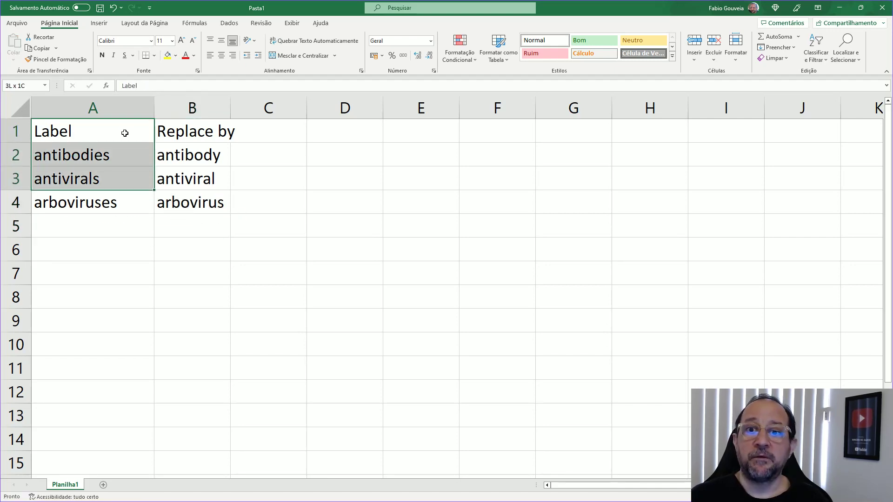
key("shift+Down")
key("shift+Right")
key("ctrl+c")
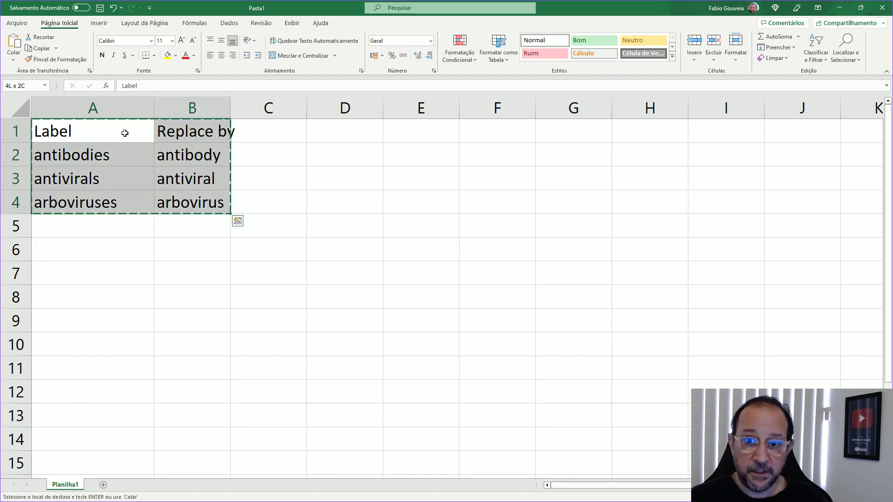
Overwrite Thesaurus.txt with the three keyword mappings and save it
key("alt+Tab")
key("ctrl+v")
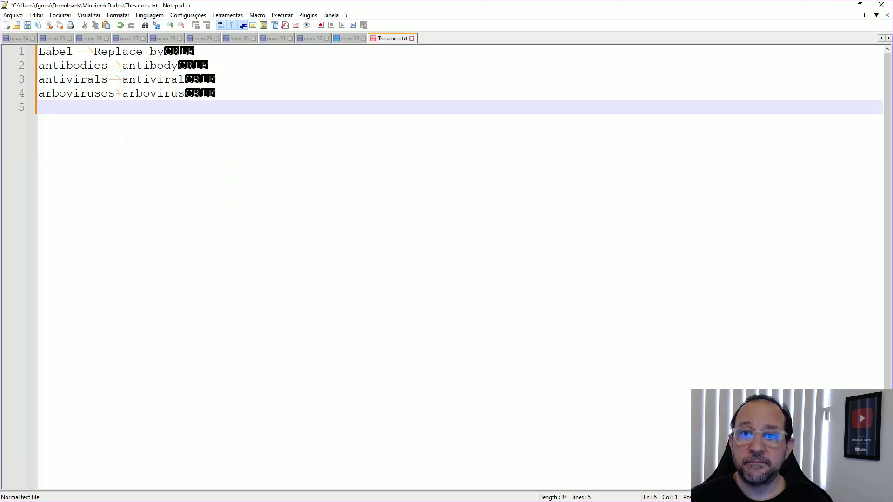
left_click(27, 26)
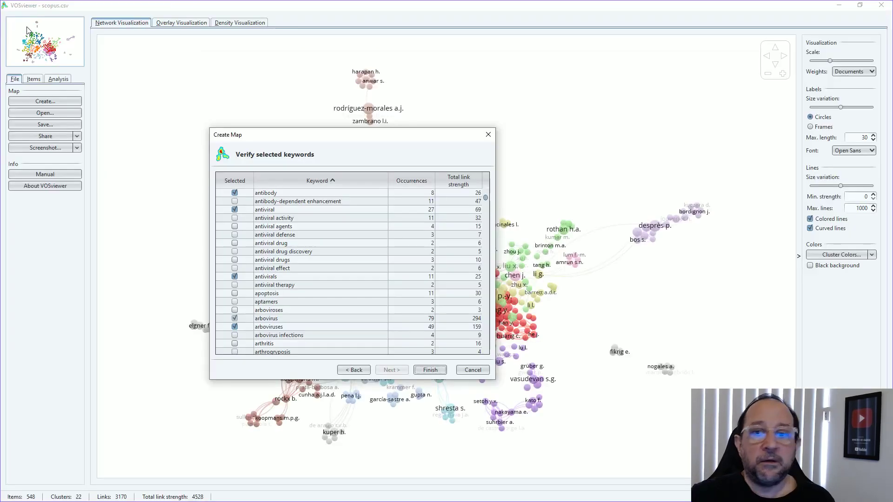
Go back to the analysis page and set Thesaurus.txt as the thesaurus file
left_click(359, 371)
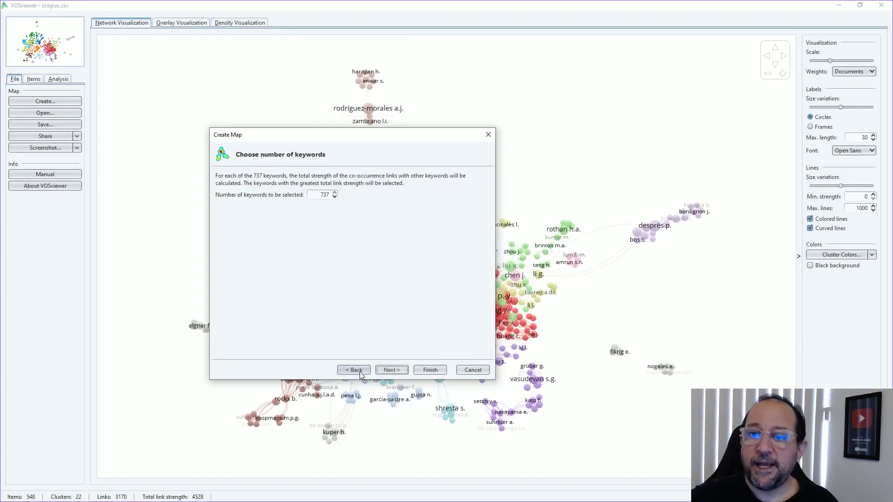
left_click(360, 371)
left_click(359, 370)
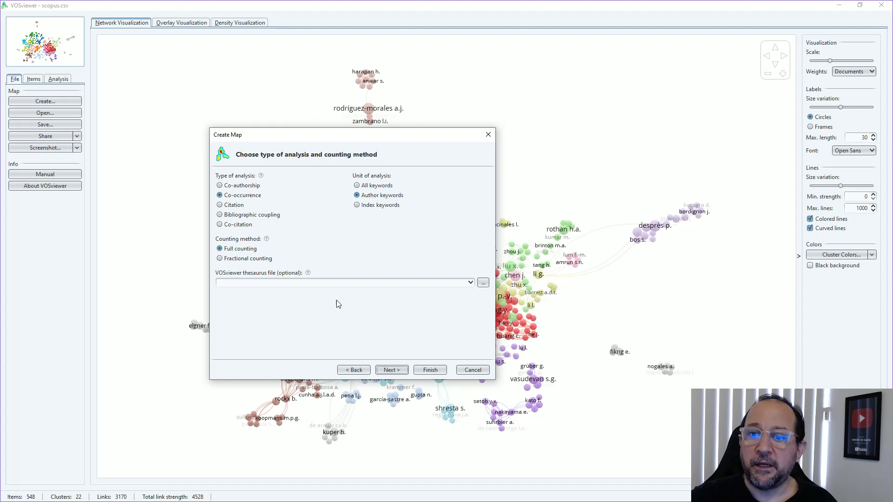
left_click(483, 283)
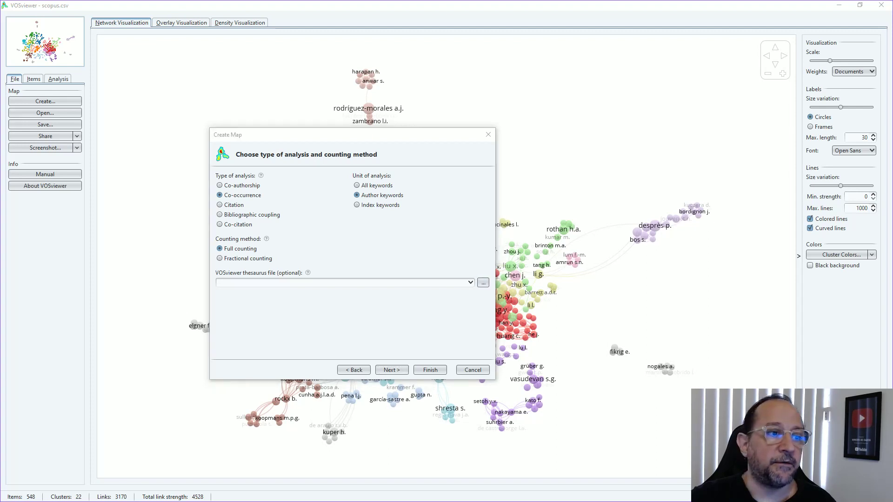
key("Return")
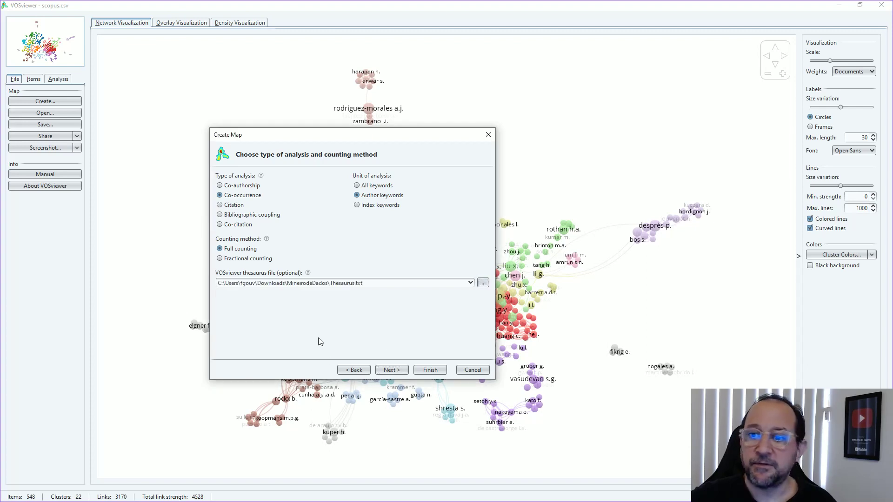
left_click(391, 369)
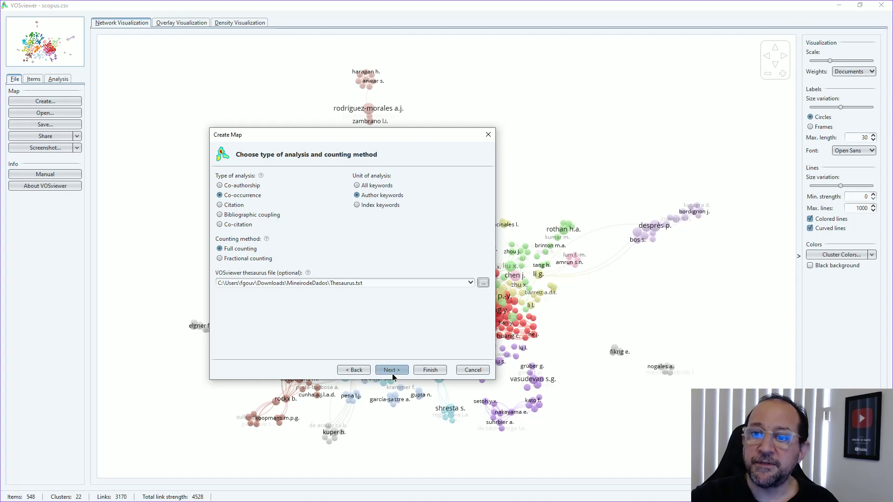
Lower the minimum keyword occurrences and finish the map with 734 of 3810 keywords
left_click(364, 179)
left_click(364, 180)
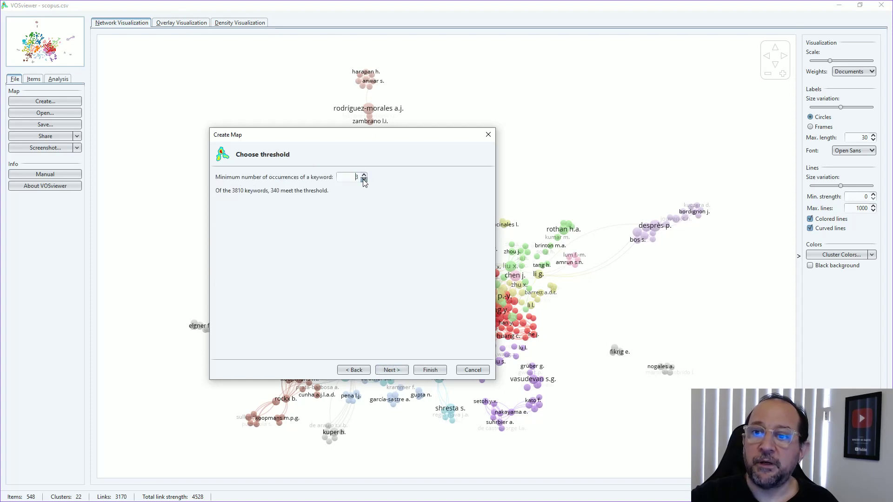
left_click(364, 179)
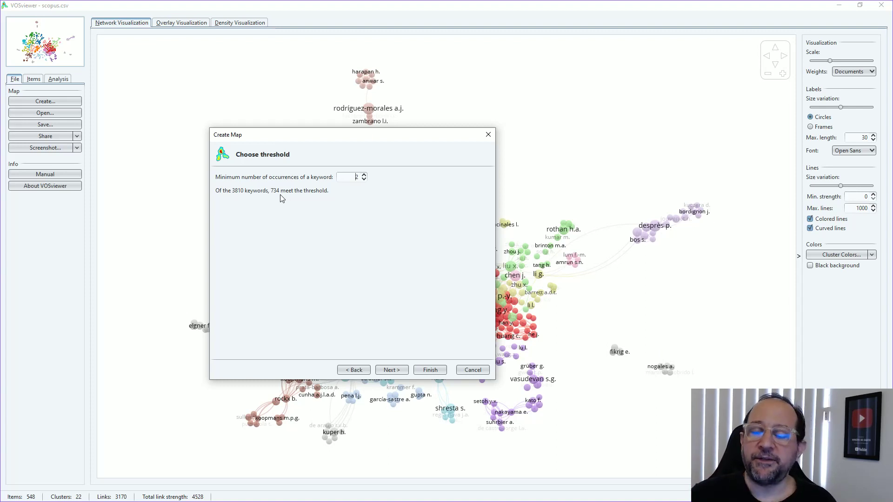
left_click(393, 371)
left_click(393, 371)
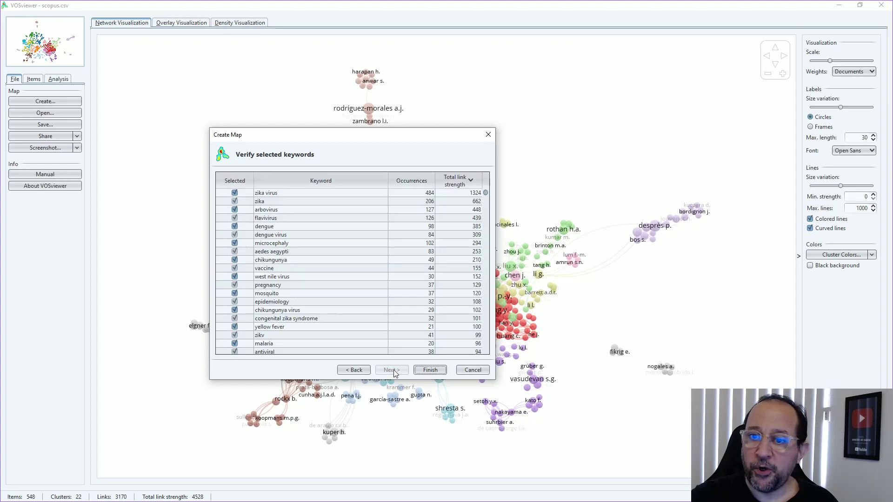
left_click(430, 370)
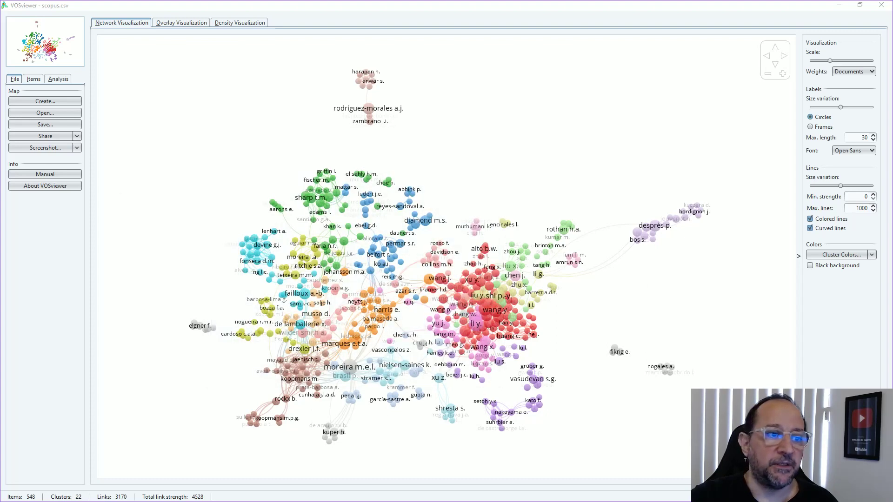